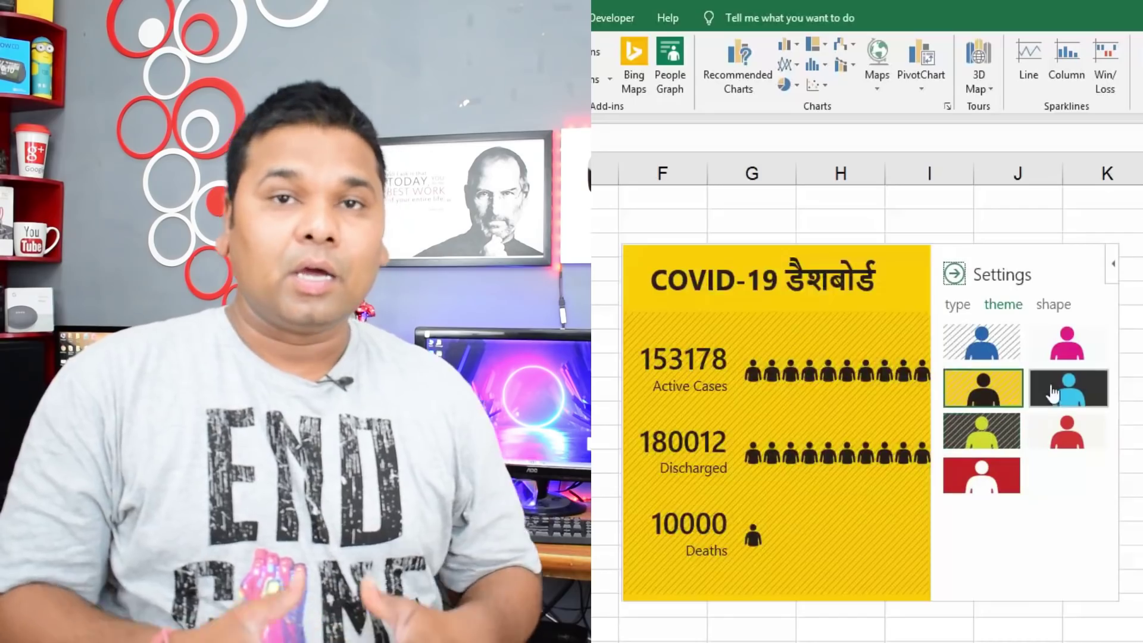
# Apply the red-on-light theme to the COVID-19 people graph and try the smiling, standing woman and standing man shapes
pyautogui.click(1069, 432)
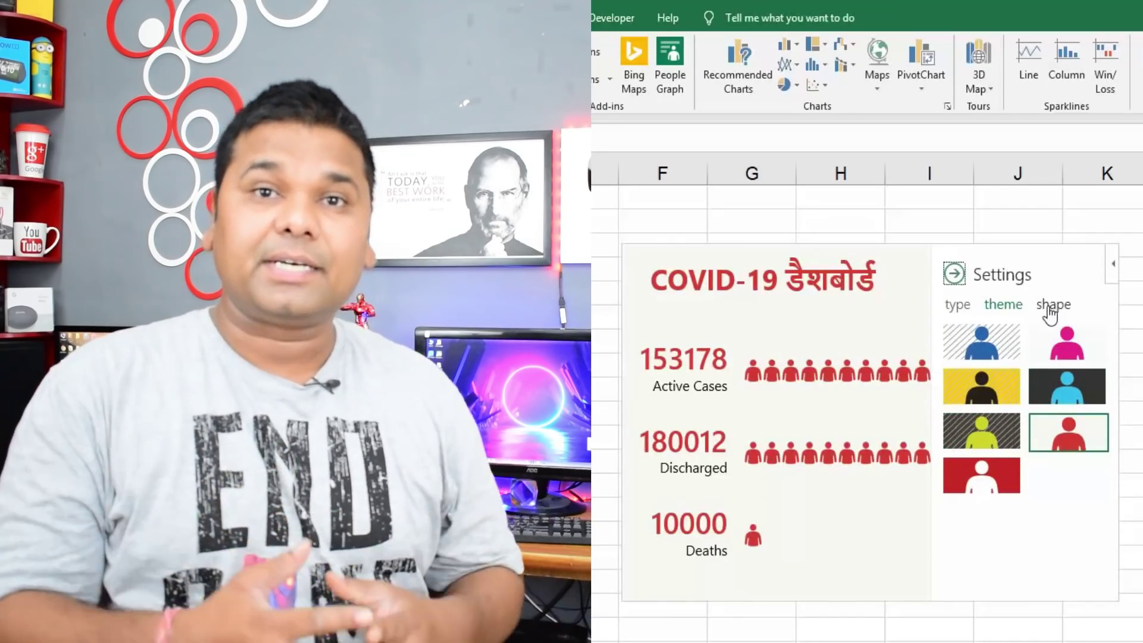
pyautogui.click(1050, 306)
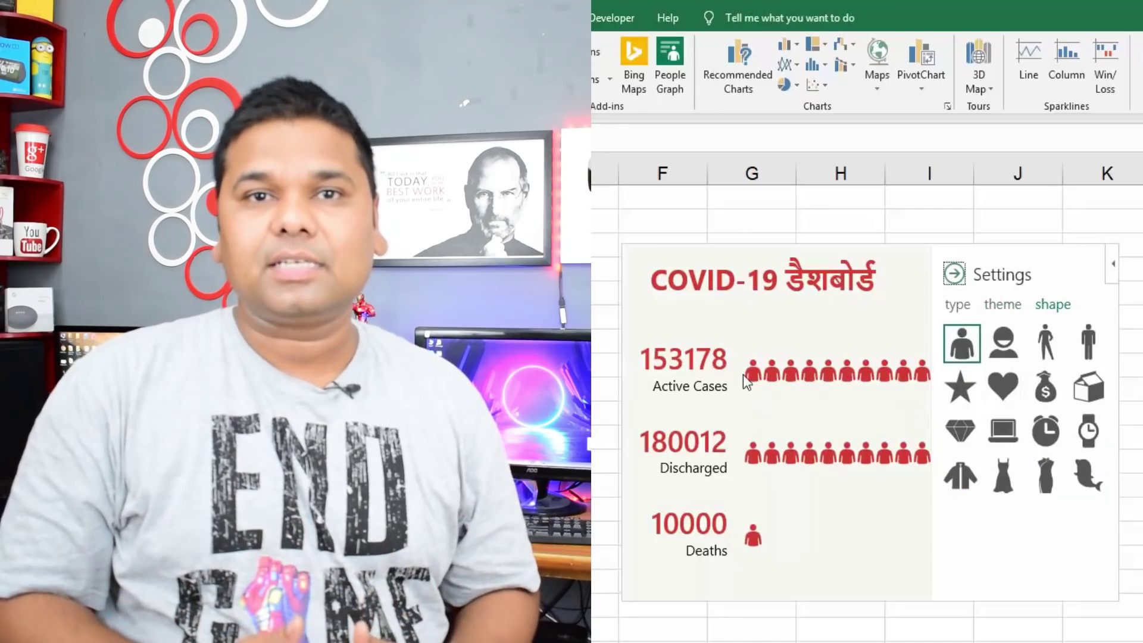
pyautogui.click(1004, 339)
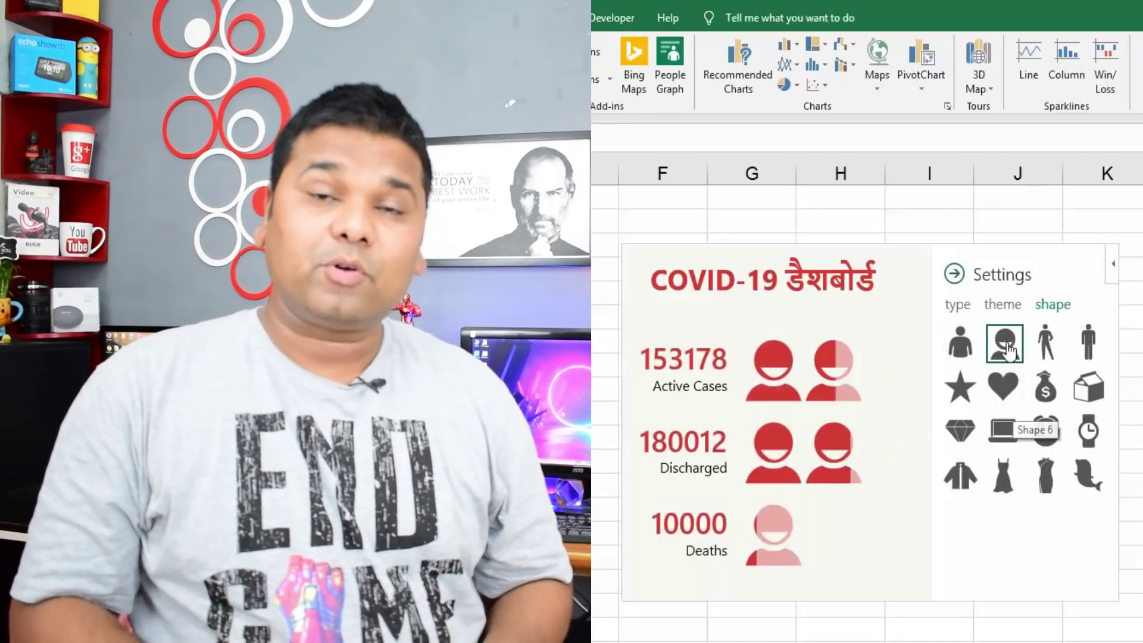
pyautogui.click(1046, 344)
pyautogui.click(1089, 343)
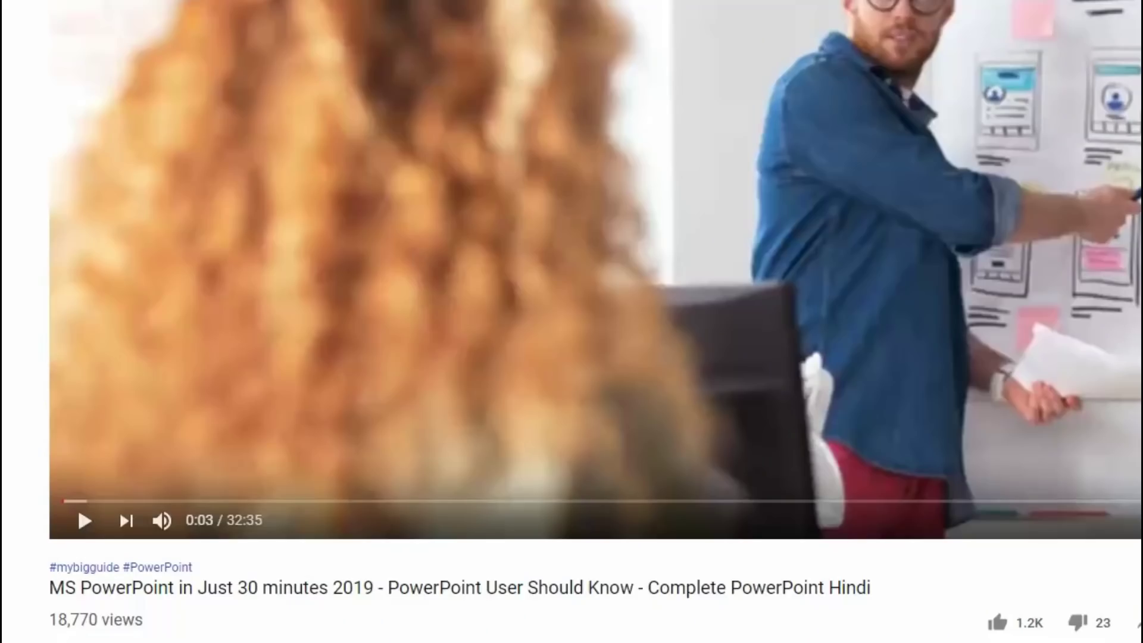
# Expand the PowerPoint video's description and look through its links and playlists
pyautogui.scroll(-5, 571, 321)
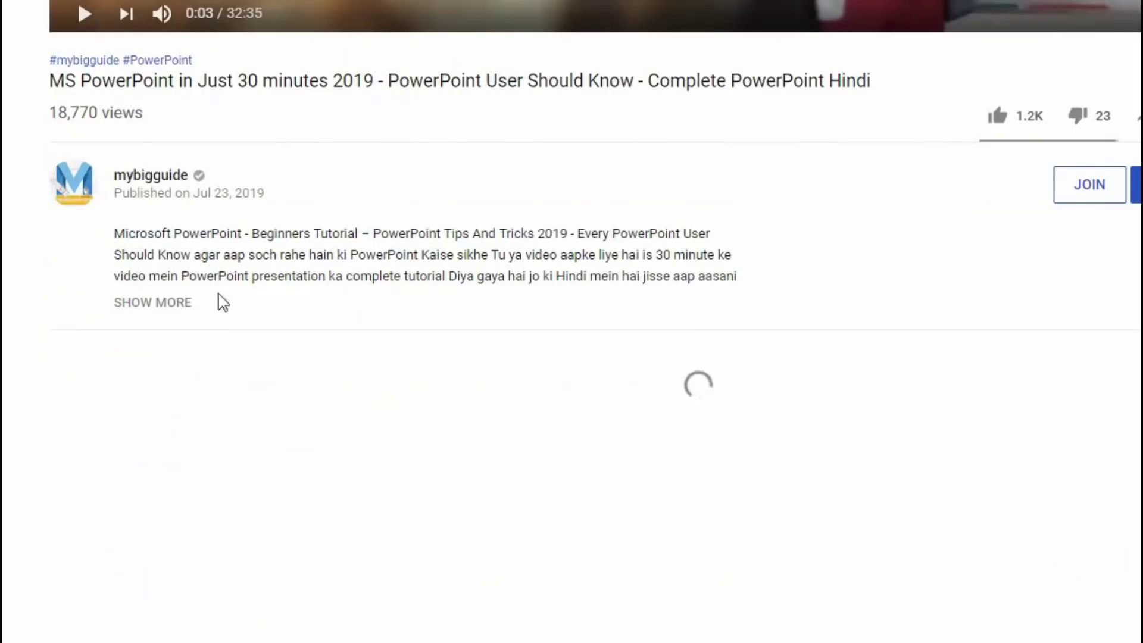
pyautogui.click(162, 304)
pyautogui.scroll(-5, 88, 336)
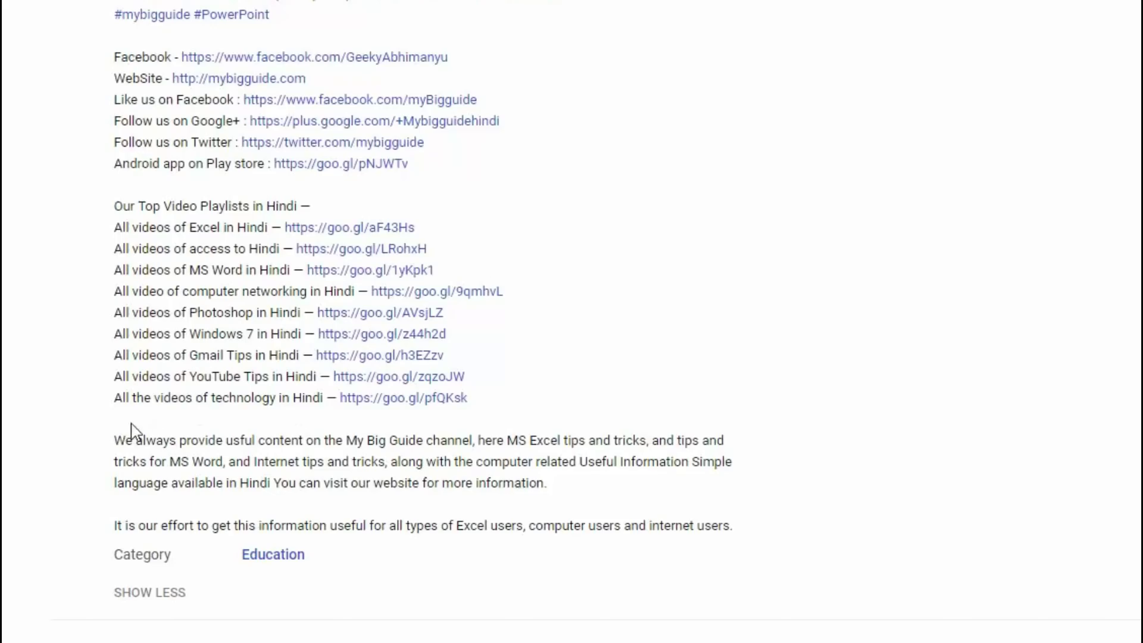
pyautogui.scroll(-3, 131, 430)
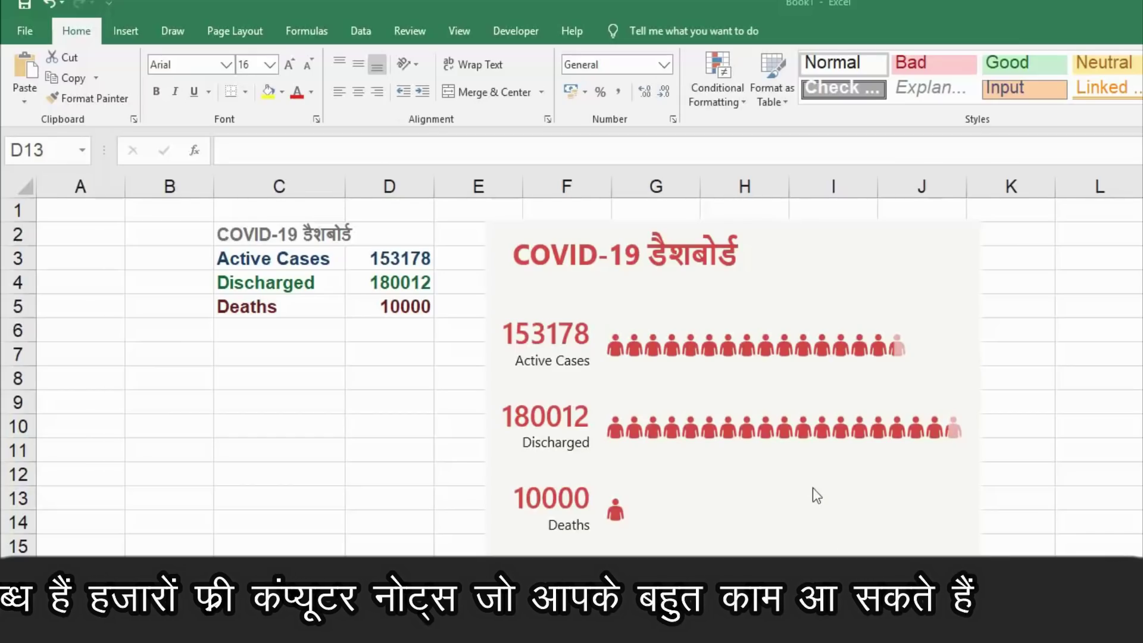
pyautogui.click(744, 617)
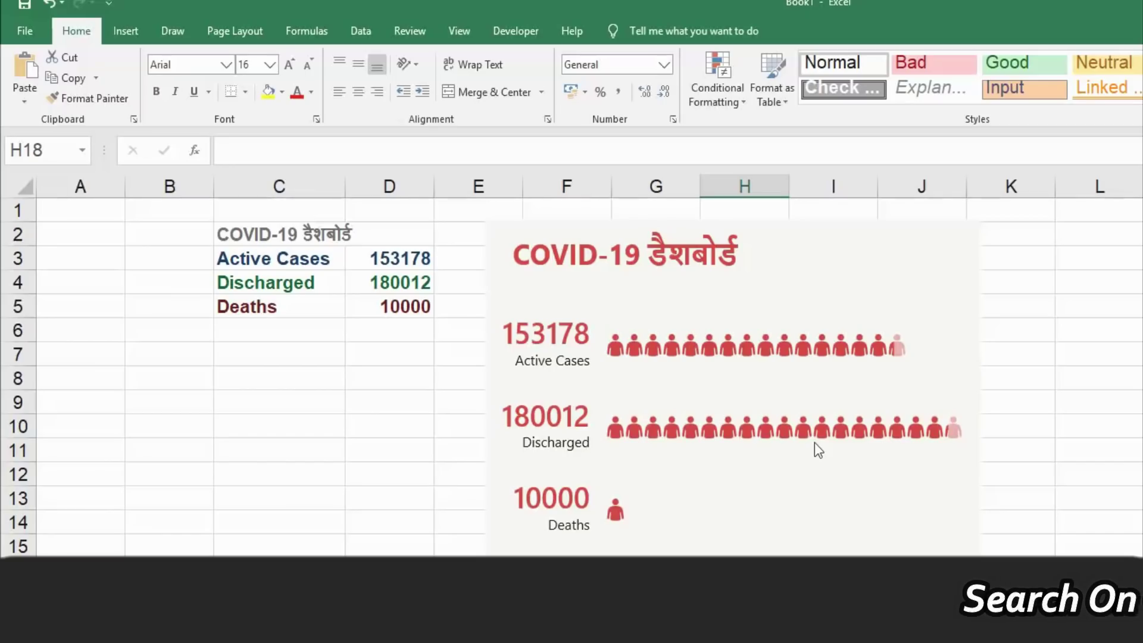
pyautogui.click(881, 263)
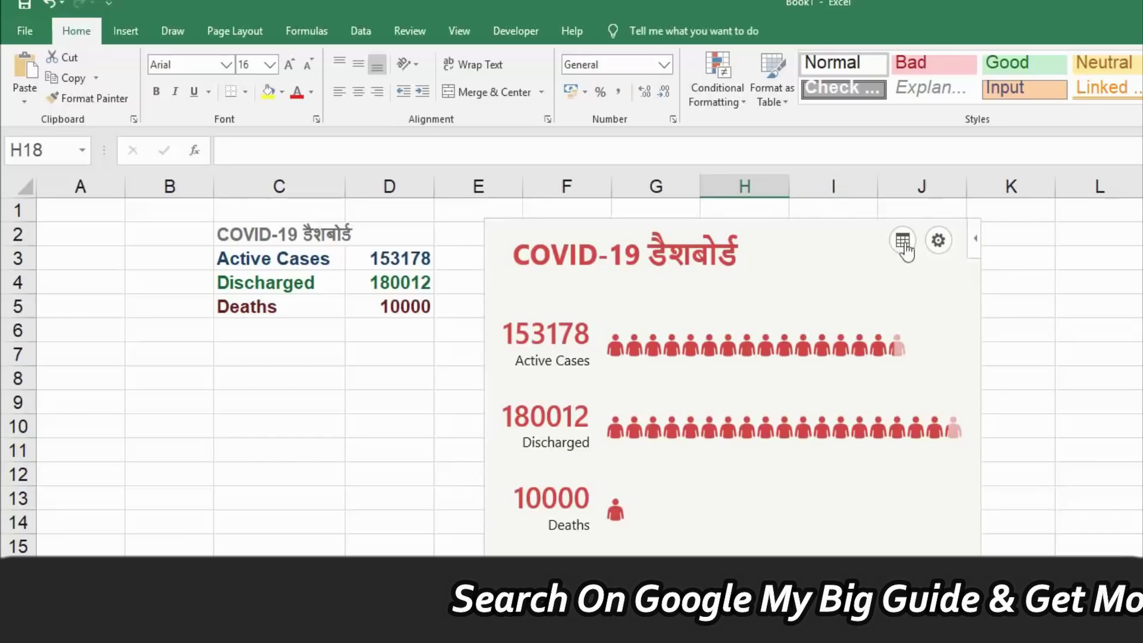
pyautogui.click(938, 240)
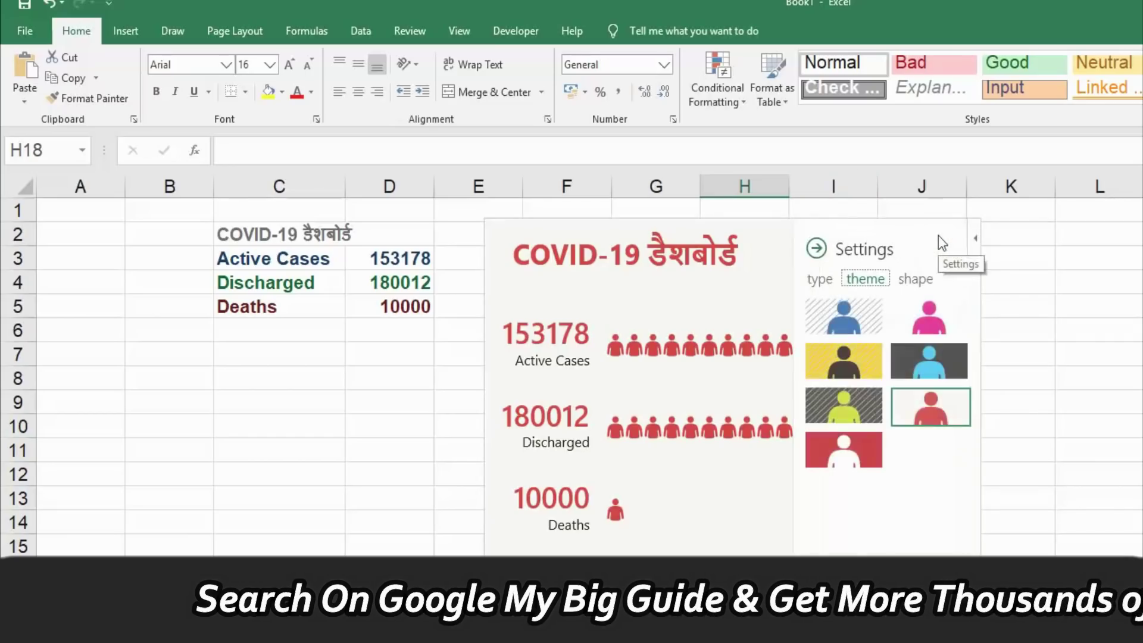
pyautogui.click(818, 246)
# Delete the existing COVID-19 people graph from the worksheet
pyautogui.click(974, 243)
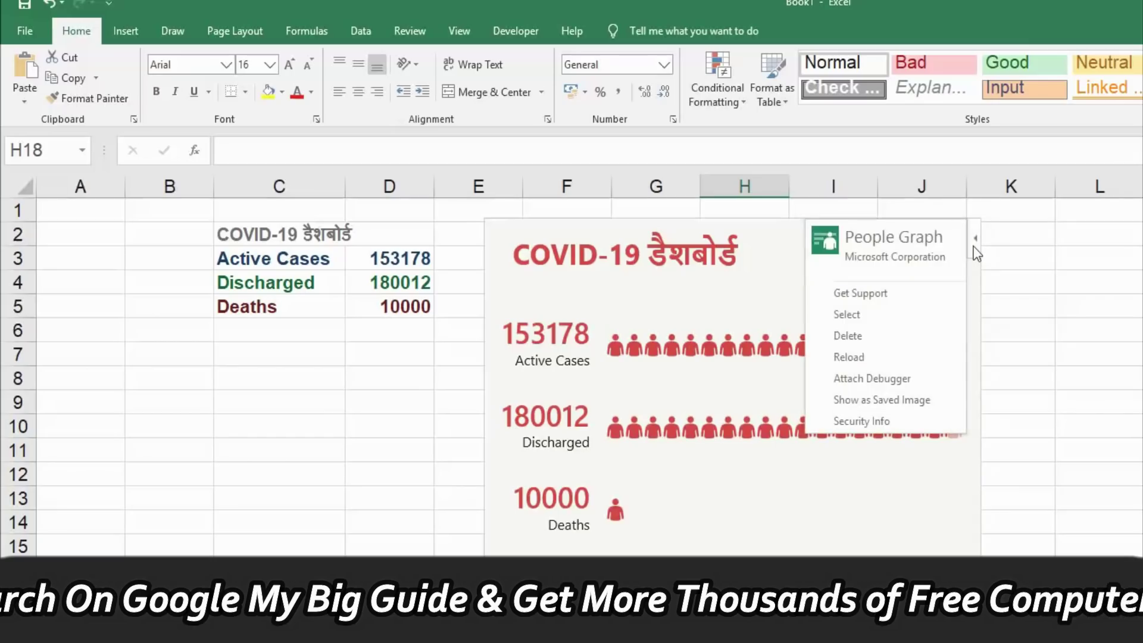
pyautogui.click(974, 247)
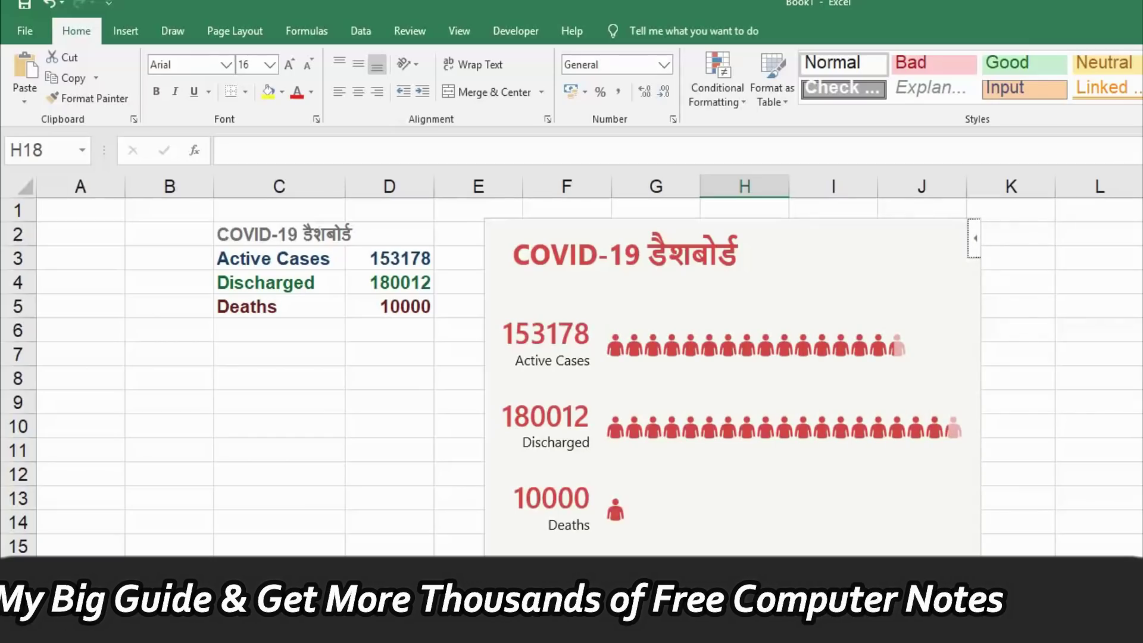
pyautogui.click(973, 252)
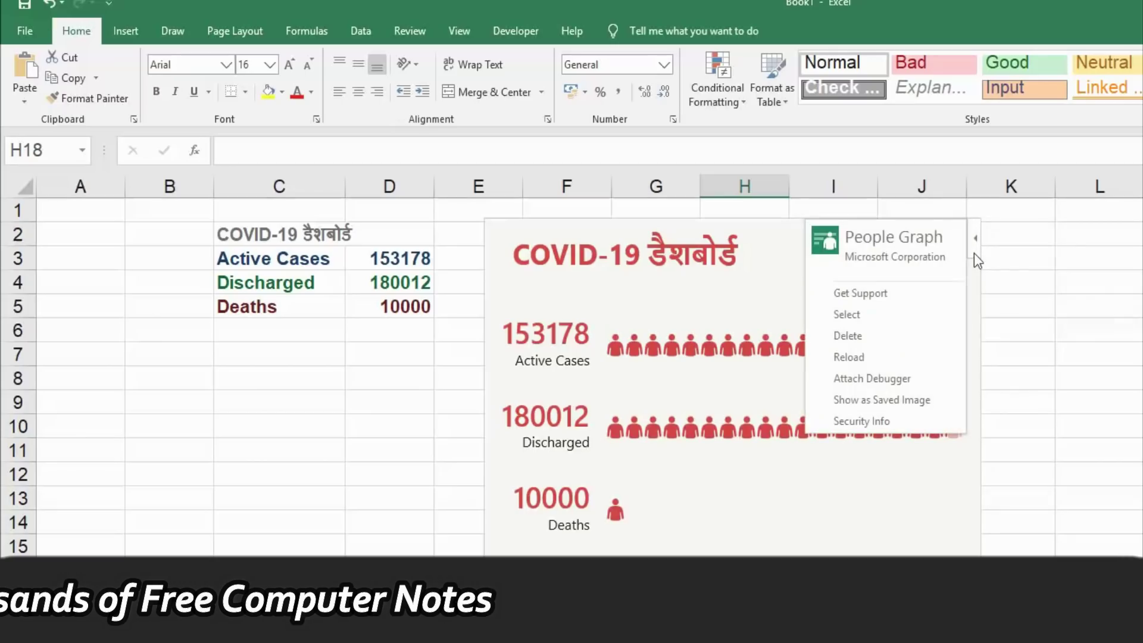
pyautogui.click(860, 337)
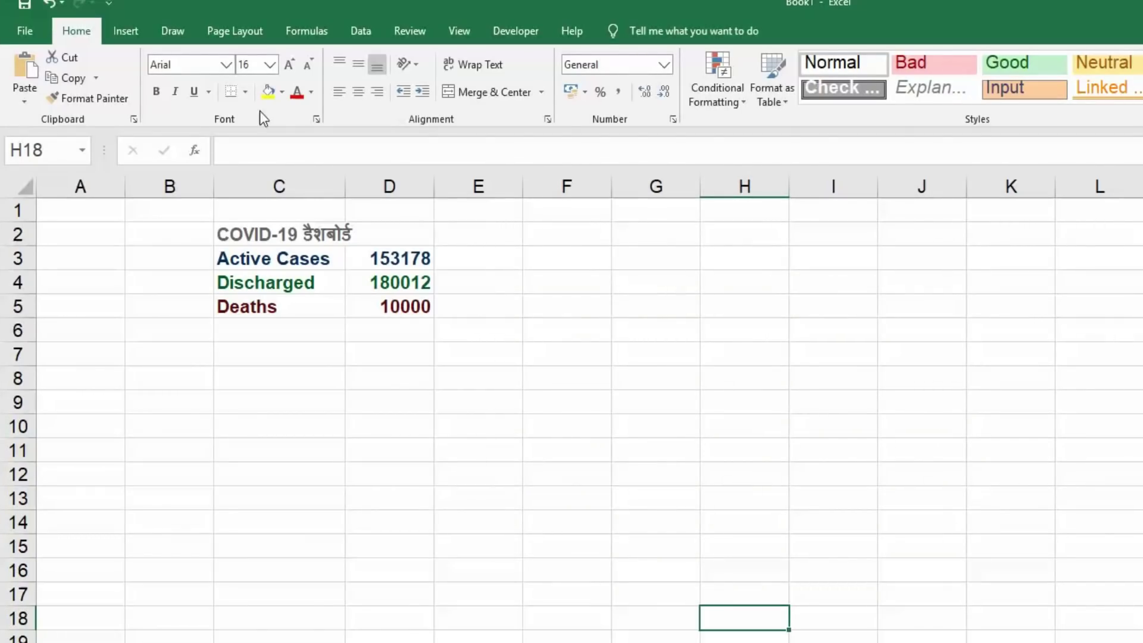
# Insert a new People Graph and move it up beside the data table, starting around row 3
pyautogui.click(134, 36)
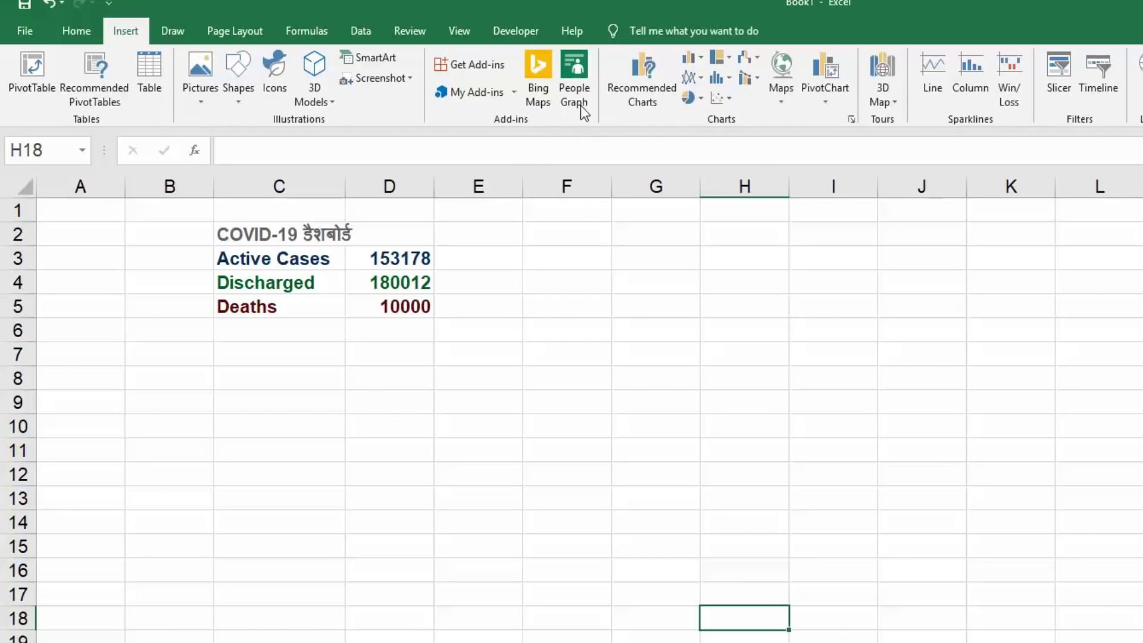
pyautogui.click(574, 89)
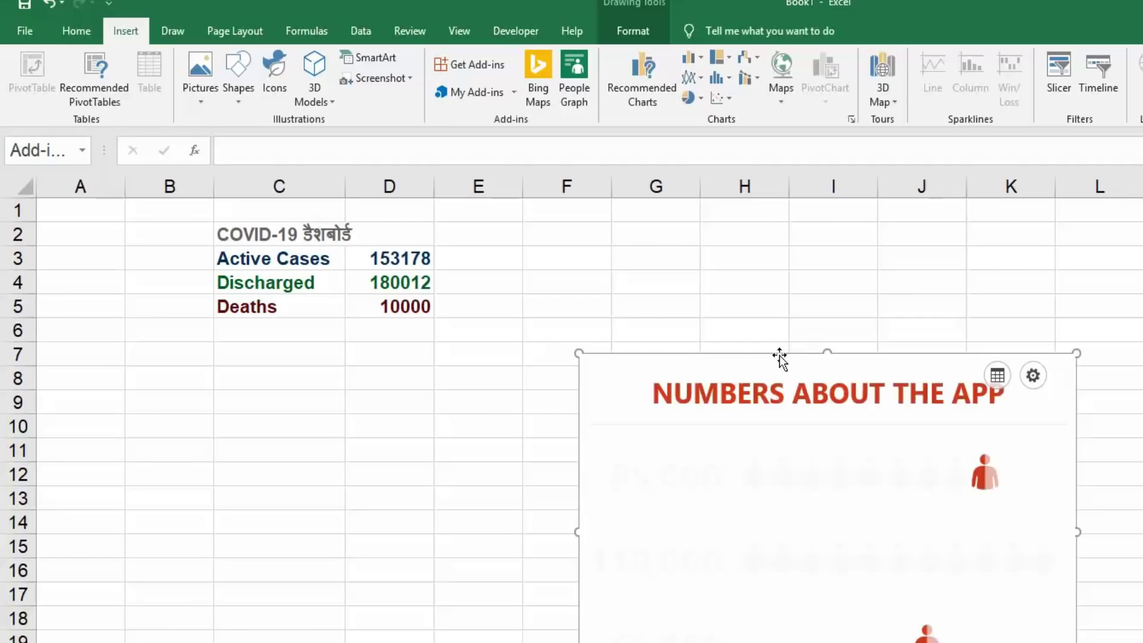
pyautogui.moveTo(775, 326); pyautogui.dragTo(737, 224)
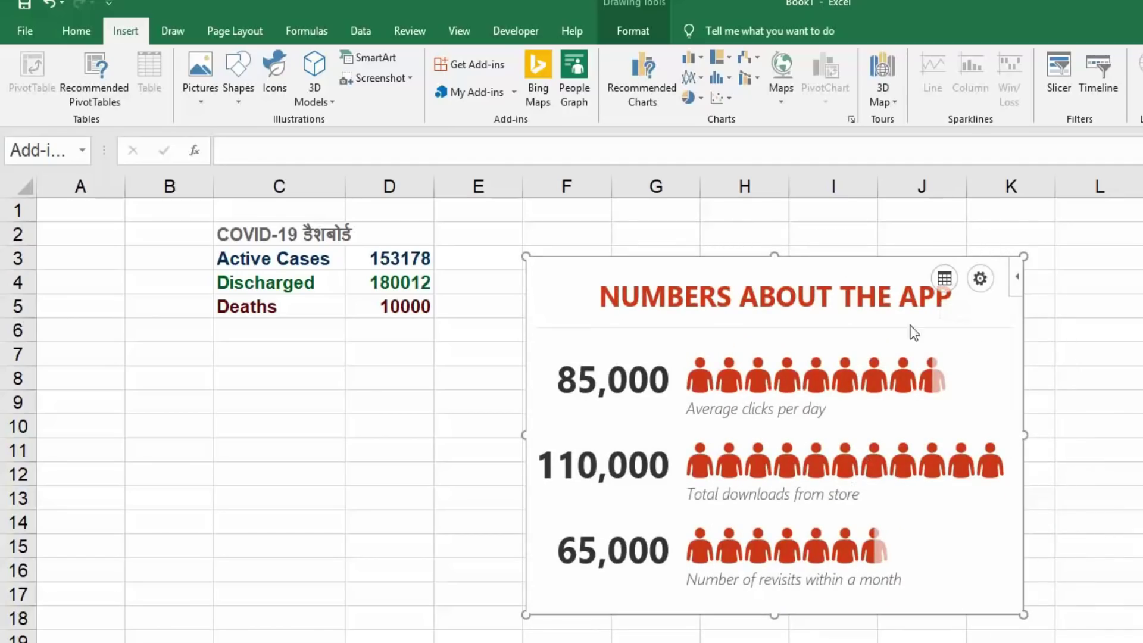
# Replace the people graph's title with the text copied from cell C2, "COVID-19 डैशबोर्ड"
pyautogui.click(946, 290)
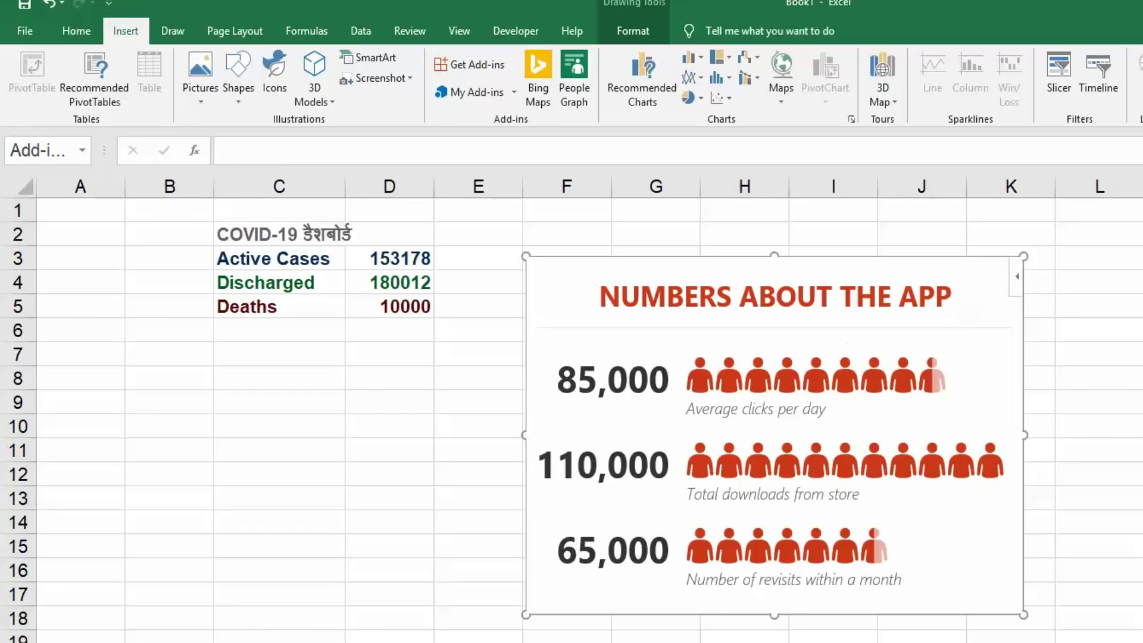
pyautogui.moveTo(933, 396)
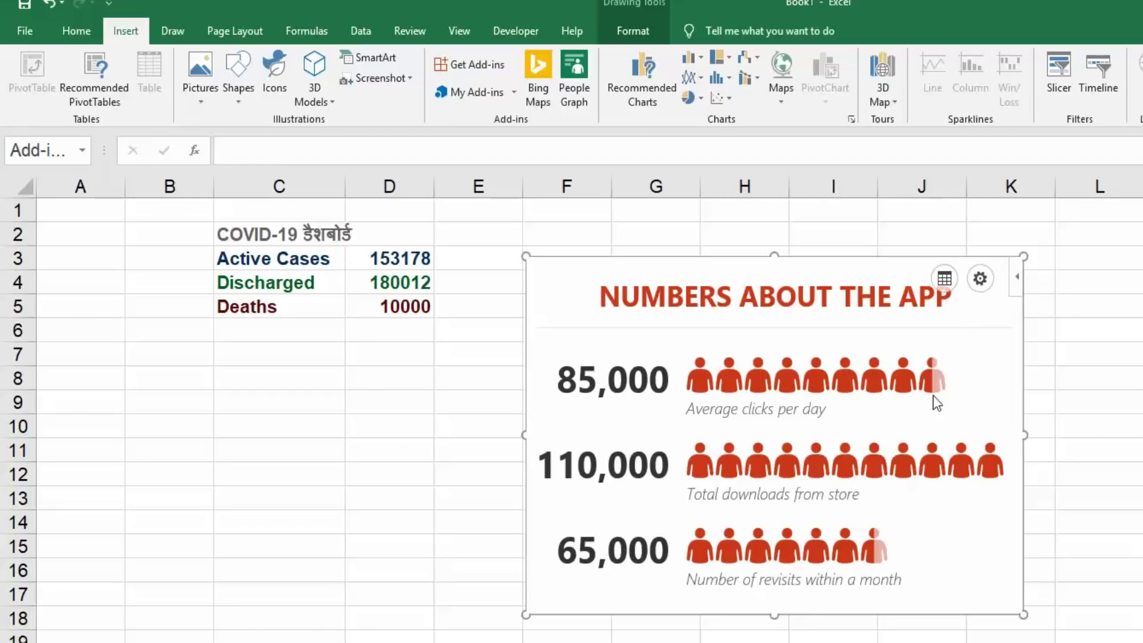
pyautogui.click(945, 287)
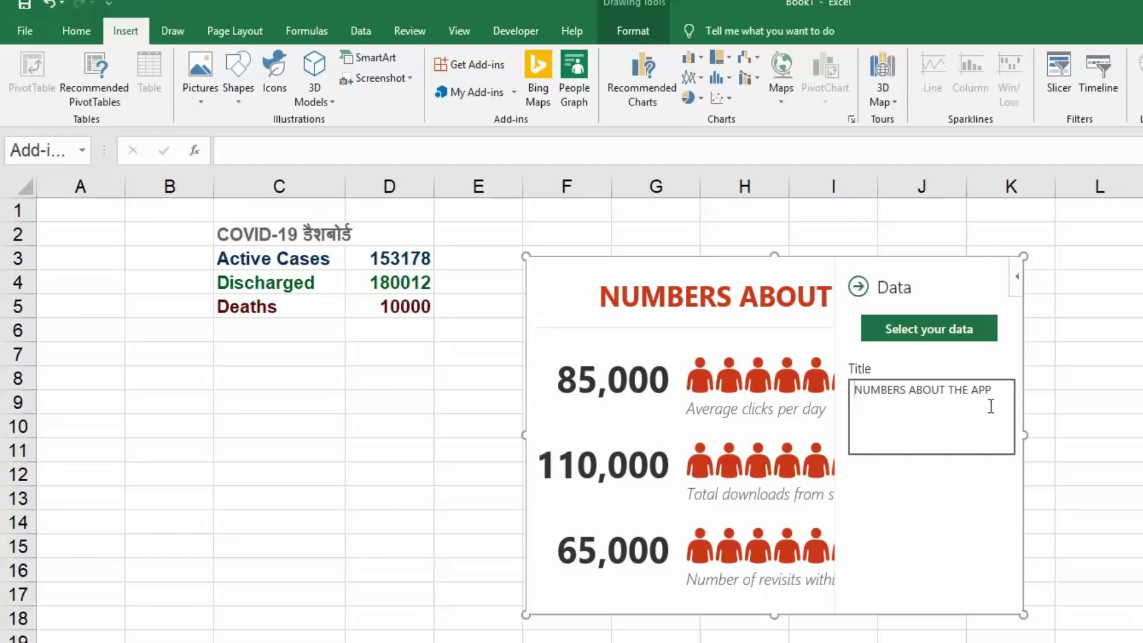
pyautogui.click(284, 244)
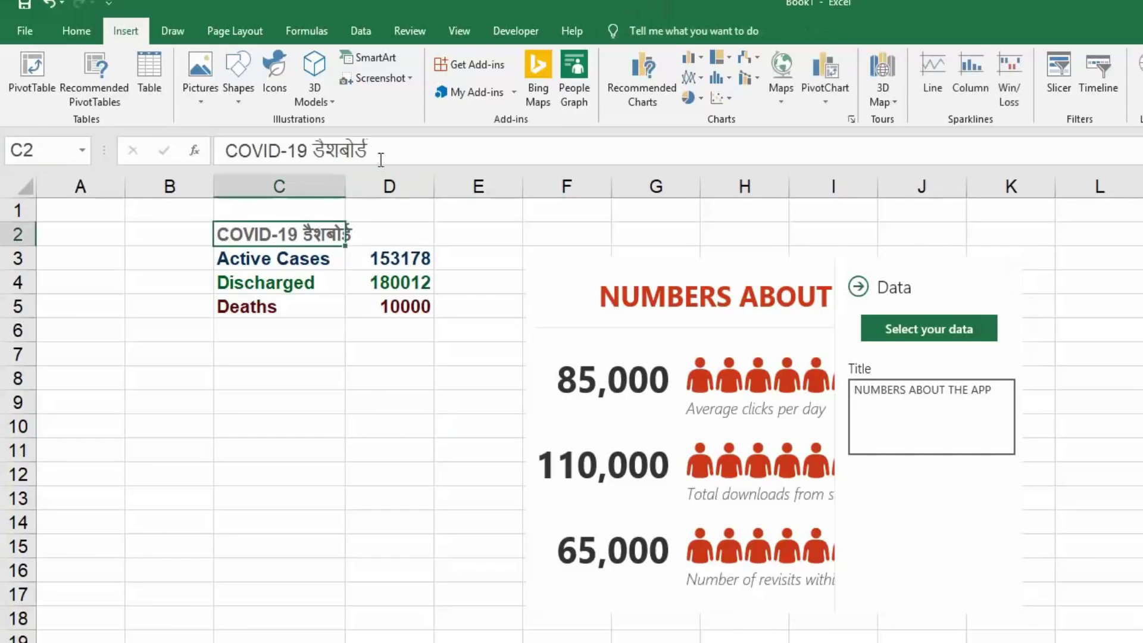
pyautogui.moveTo(383, 156); pyautogui.dragTo(227, 152)
pyautogui.hotkey('ctrl', 'c')
pyautogui.click(925, 415)
pyautogui.hotkey('ctrl', 'a')
pyautogui.hotkey('ctrl', 'v')
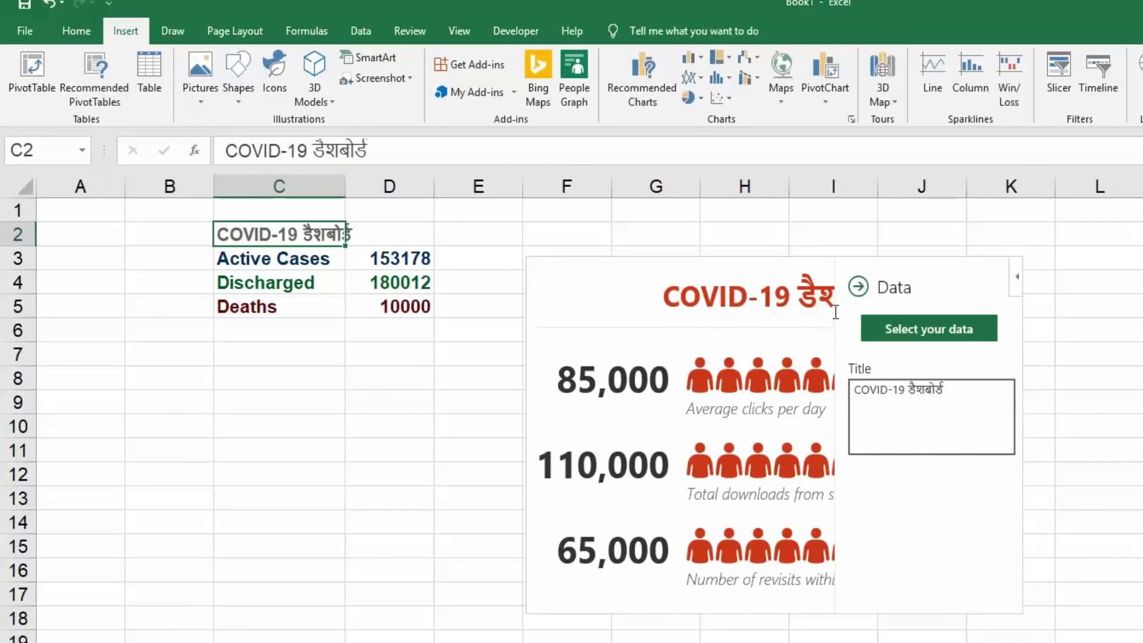
# Create the people graph from the case labels and figures in C3:D5
pyautogui.click(930, 337)
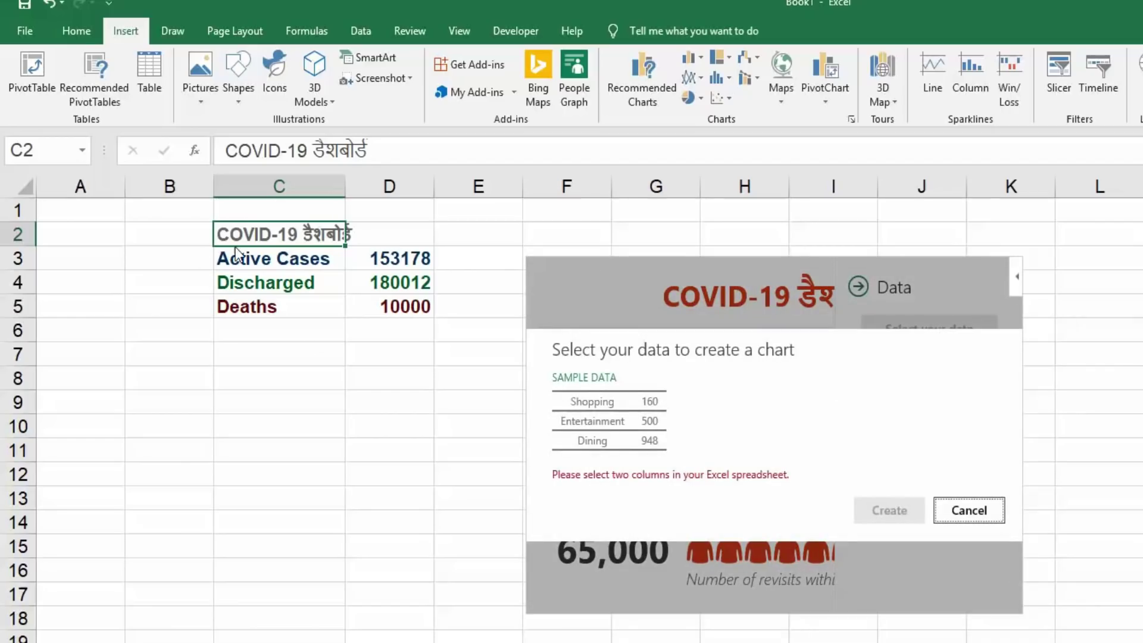
pyautogui.moveTo(235, 258); pyautogui.dragTo(423, 313)
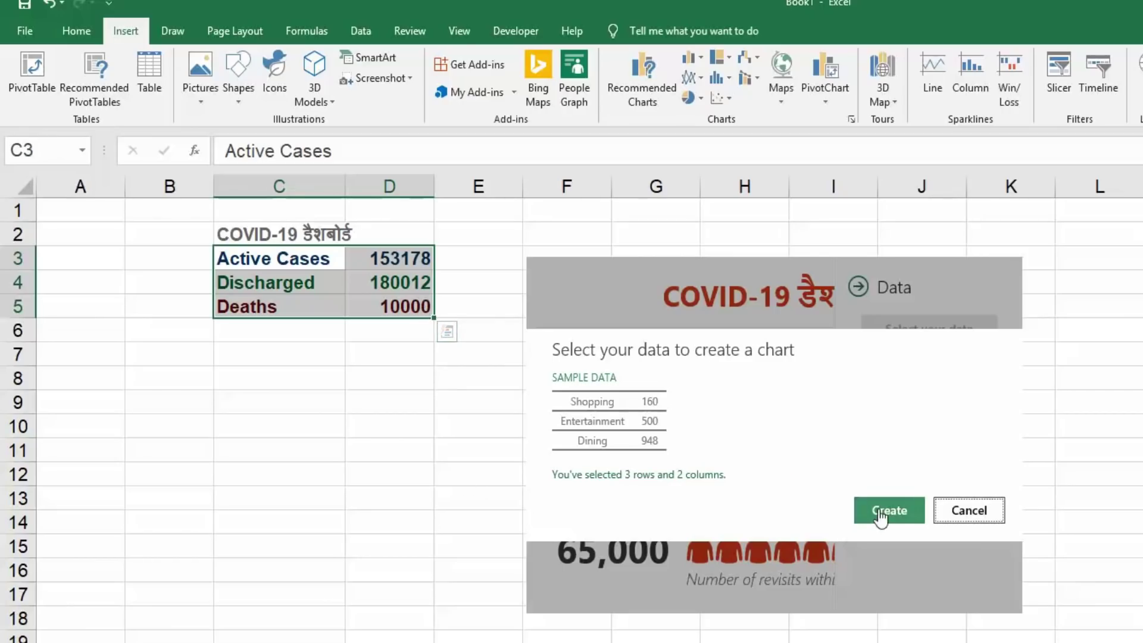
pyautogui.click(879, 512)
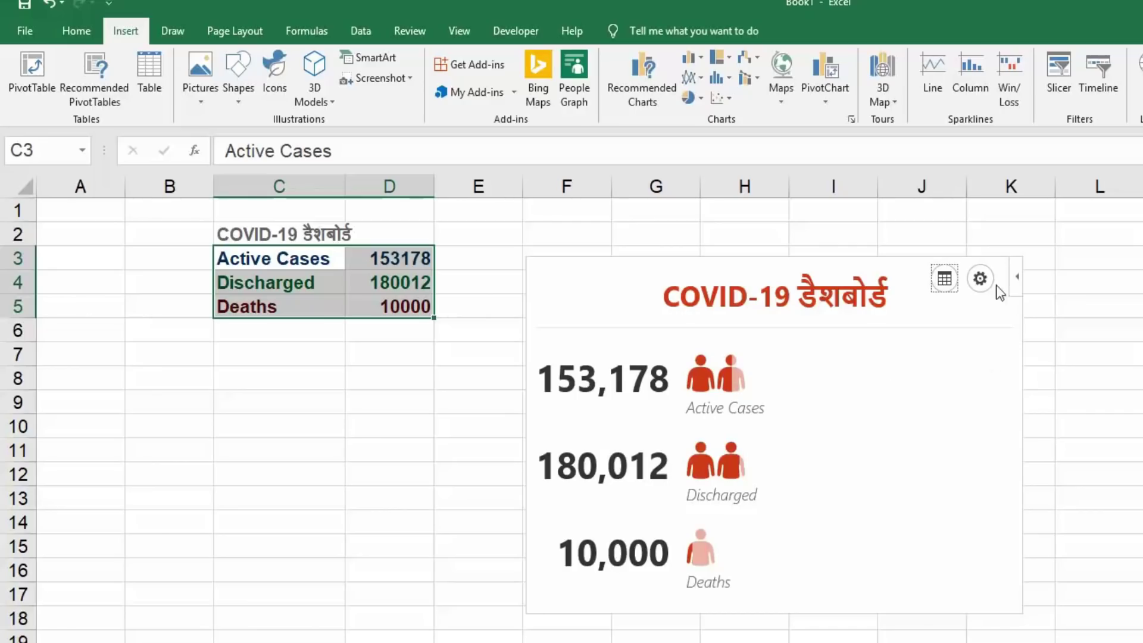
# Compare the available graph types and apply Type 3, with blue figures on a hatched background, to the people graph
pyautogui.click(976, 284)
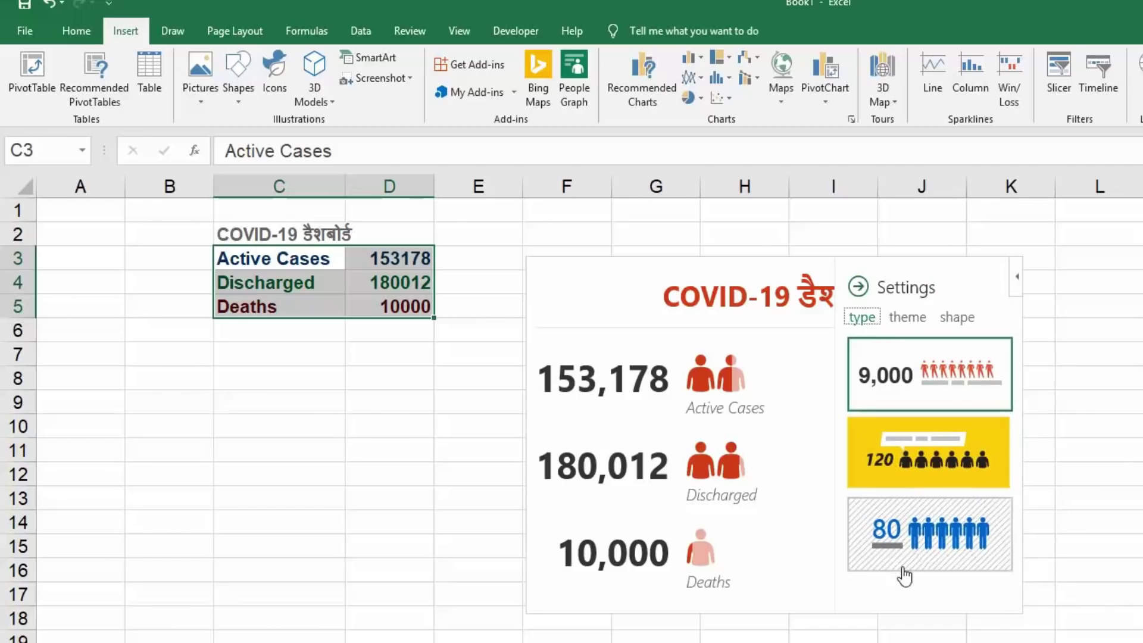
pyautogui.click(924, 487)
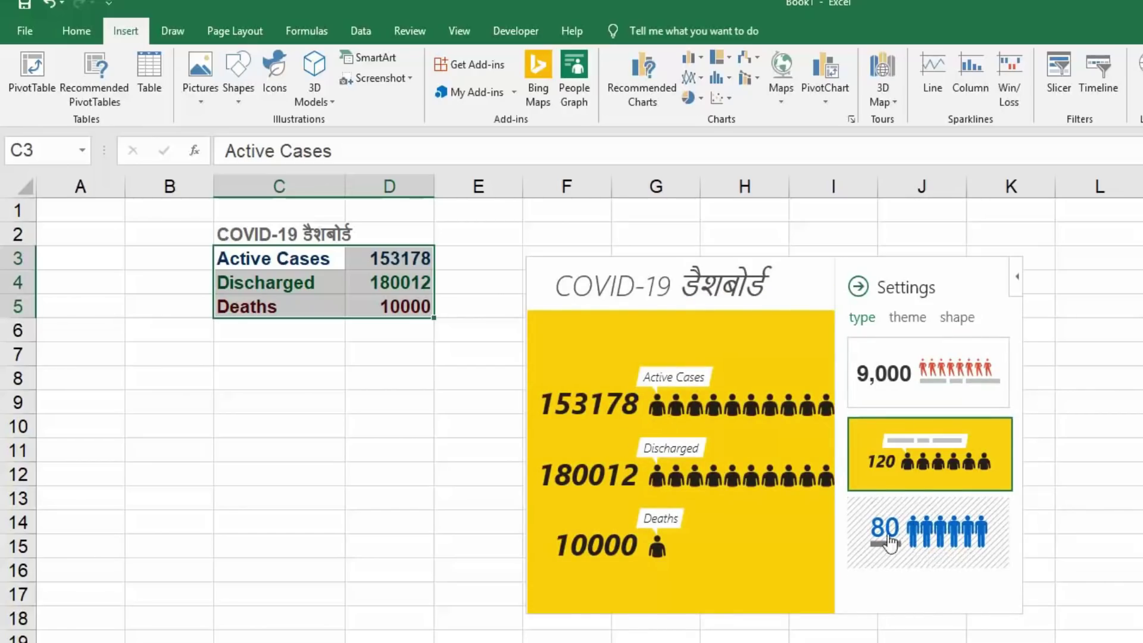
pyautogui.click(933, 539)
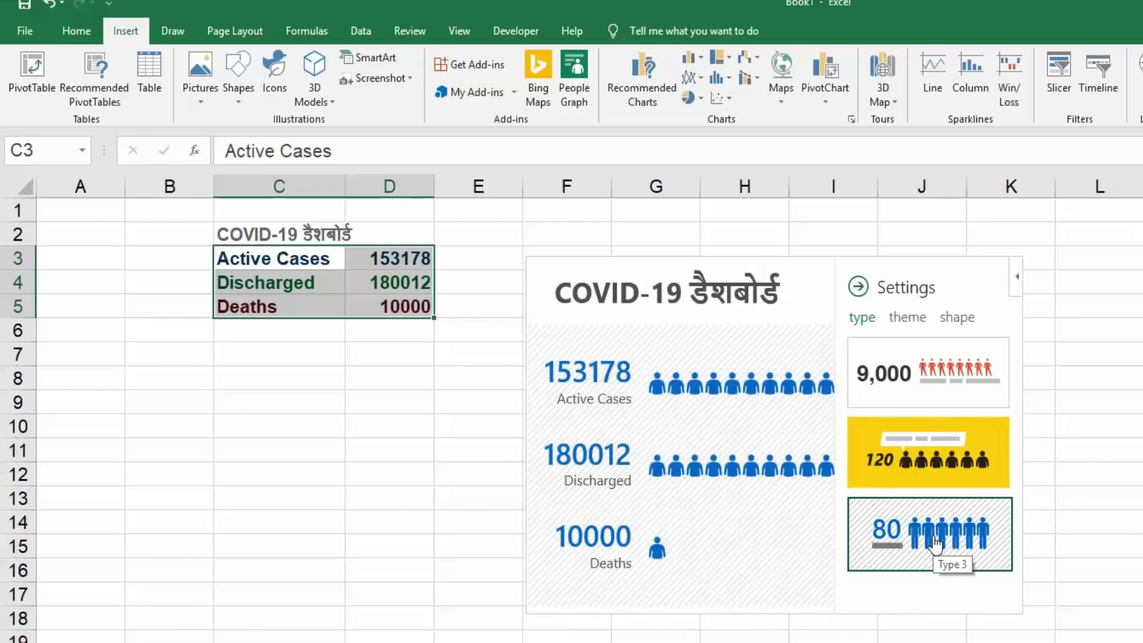
pyautogui.click(923, 375)
pyautogui.click(933, 445)
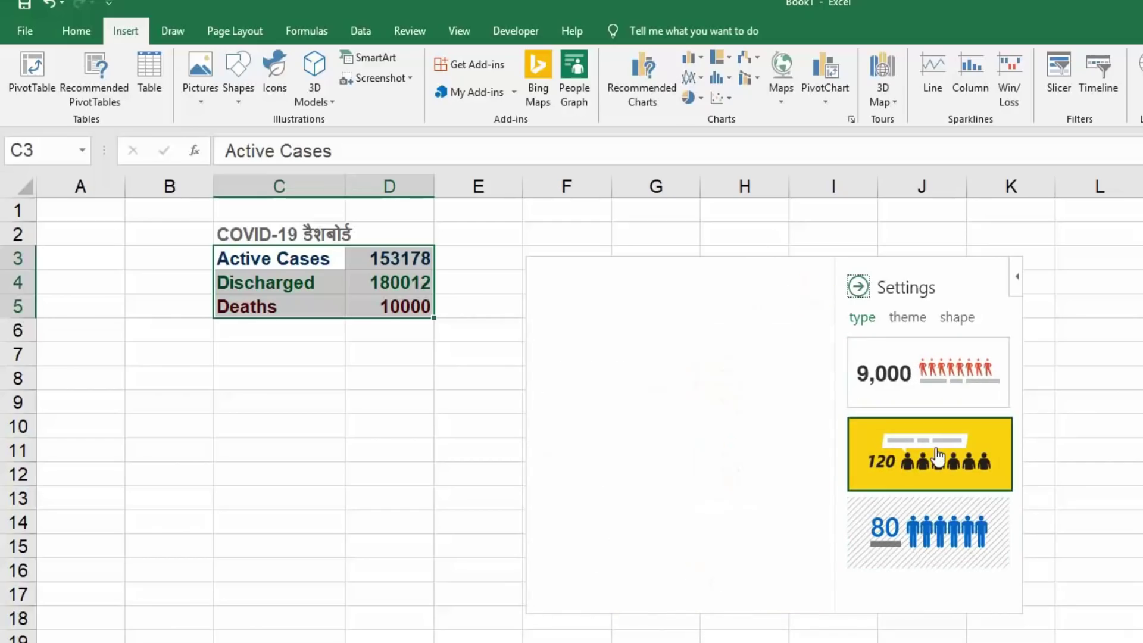
pyautogui.click(954, 538)
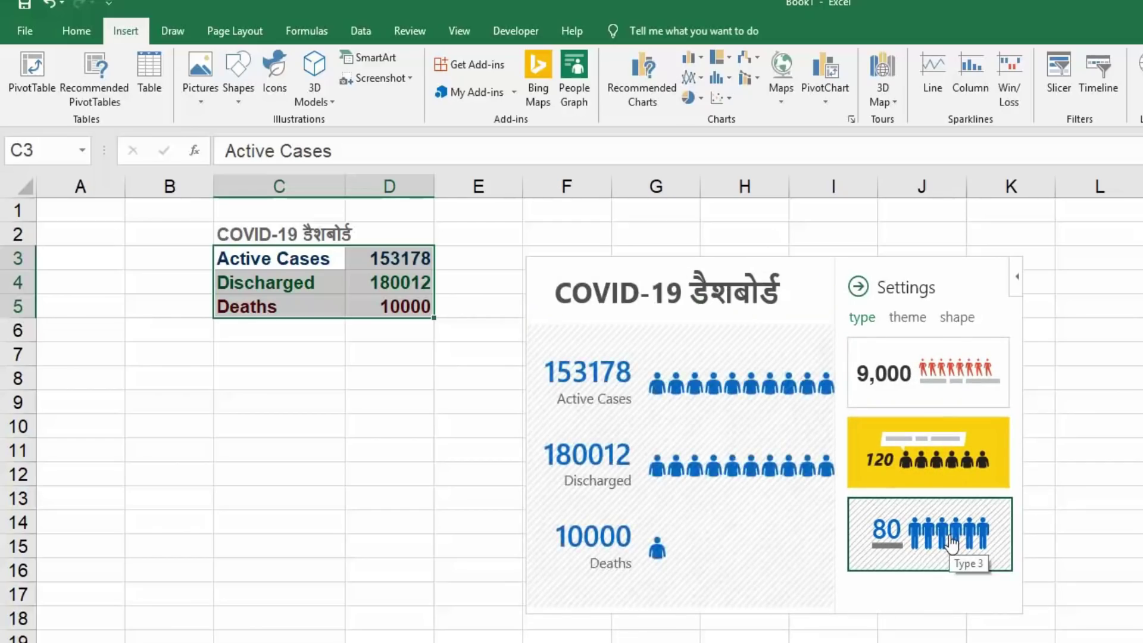
pyautogui.click(859, 288)
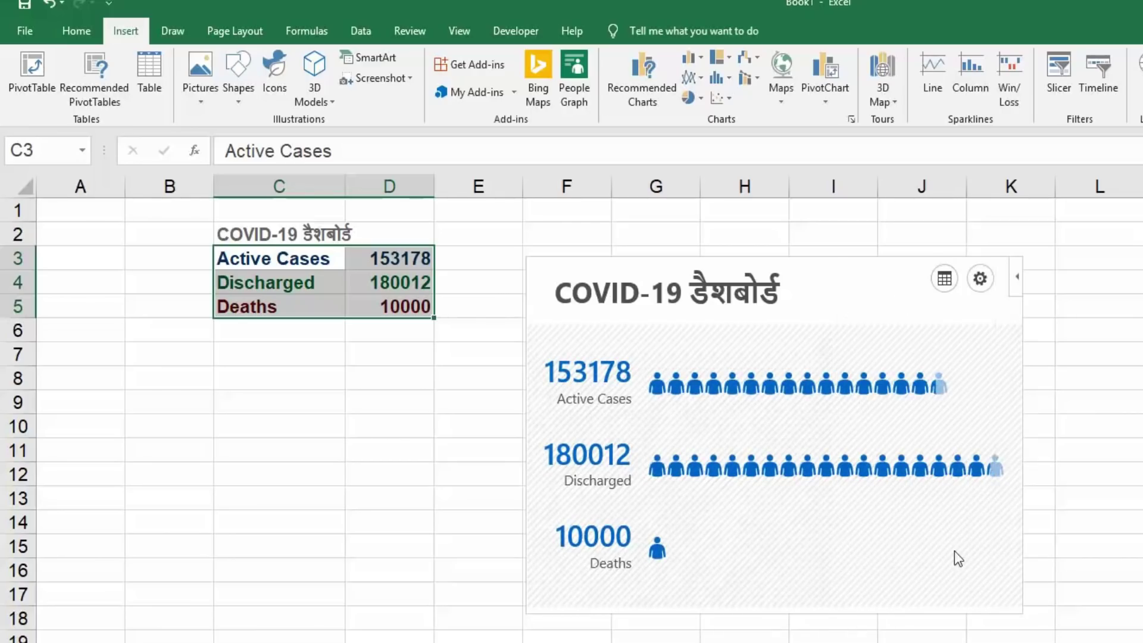
# Try the red, hatched green and yellow themes on the people graph, finishing with light blue figures on a dark background
pyautogui.click(982, 279)
pyautogui.click(911, 321)
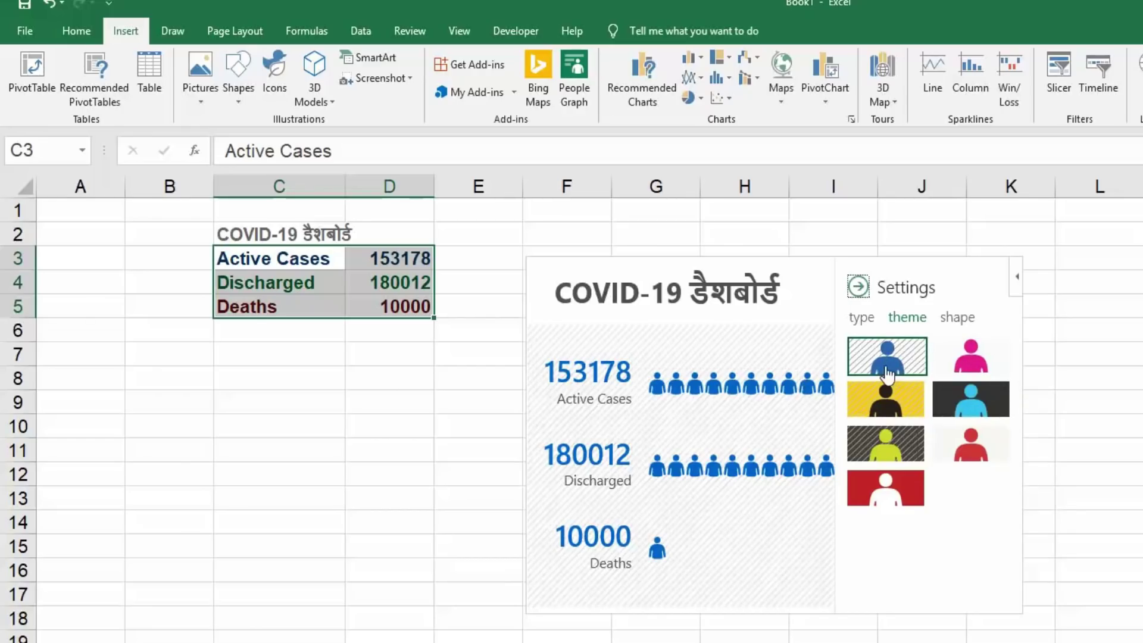
pyautogui.click(977, 459)
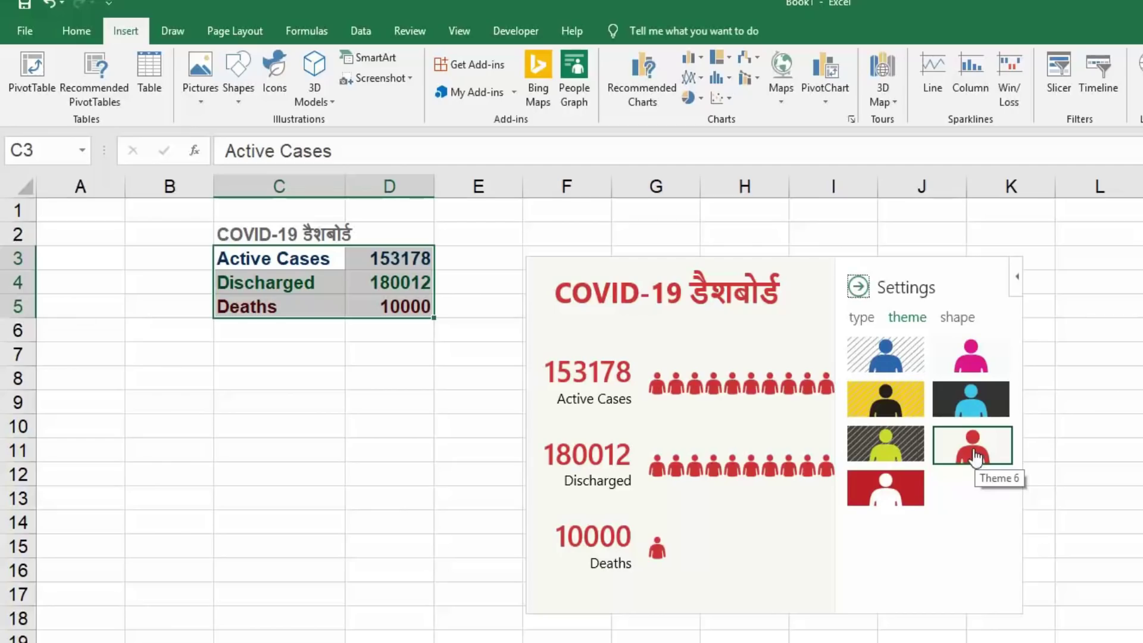
pyautogui.click(886, 494)
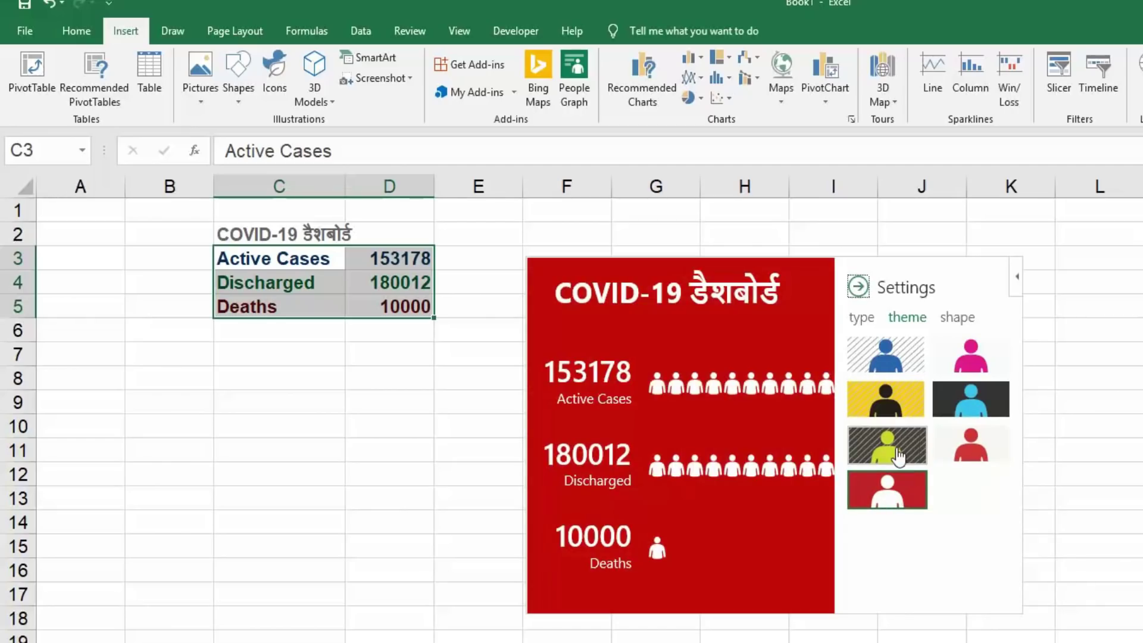
pyautogui.click(898, 456)
pyautogui.click(885, 399)
pyautogui.click(967, 411)
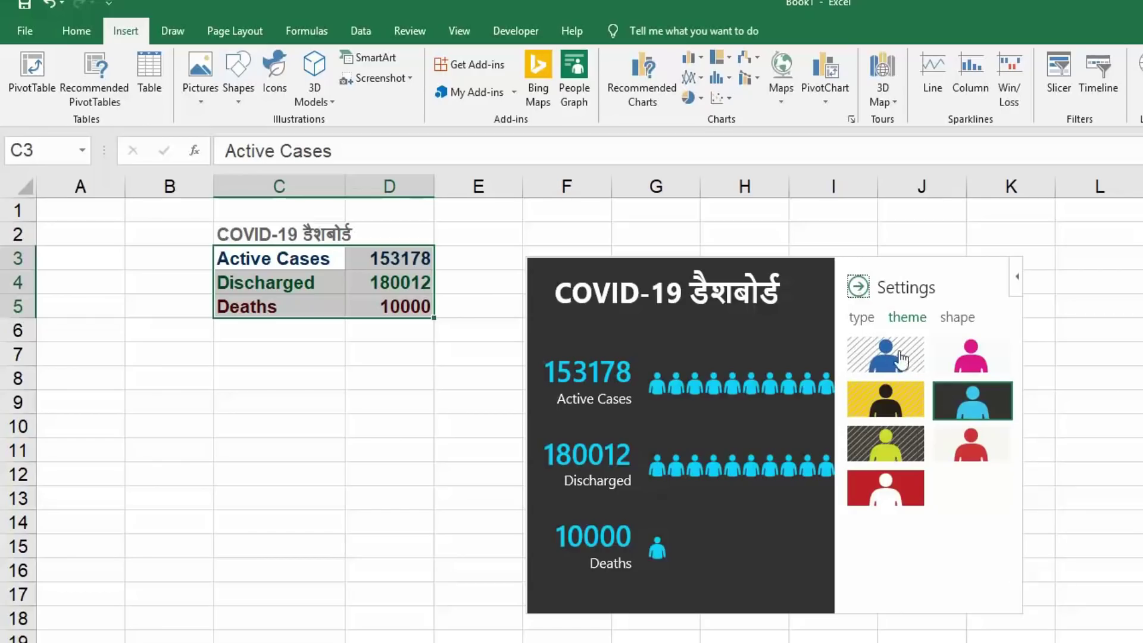
# Compare the red theme and several person shapes on the people graph, finishing with black standing figures on a yellow background
pyautogui.click(979, 461)
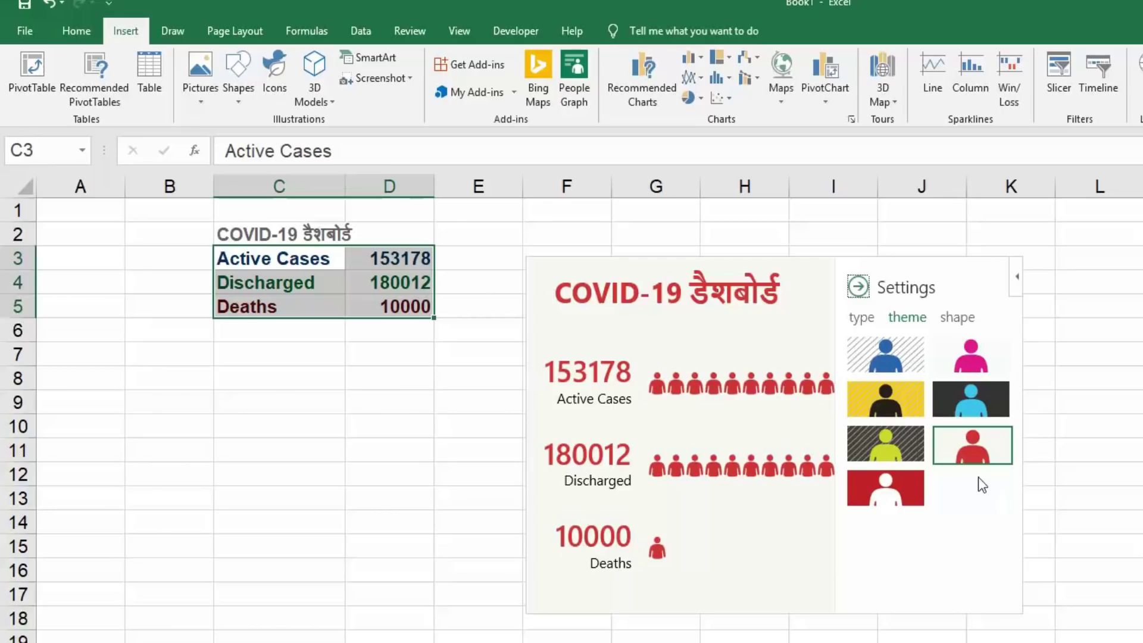
pyautogui.click(953, 321)
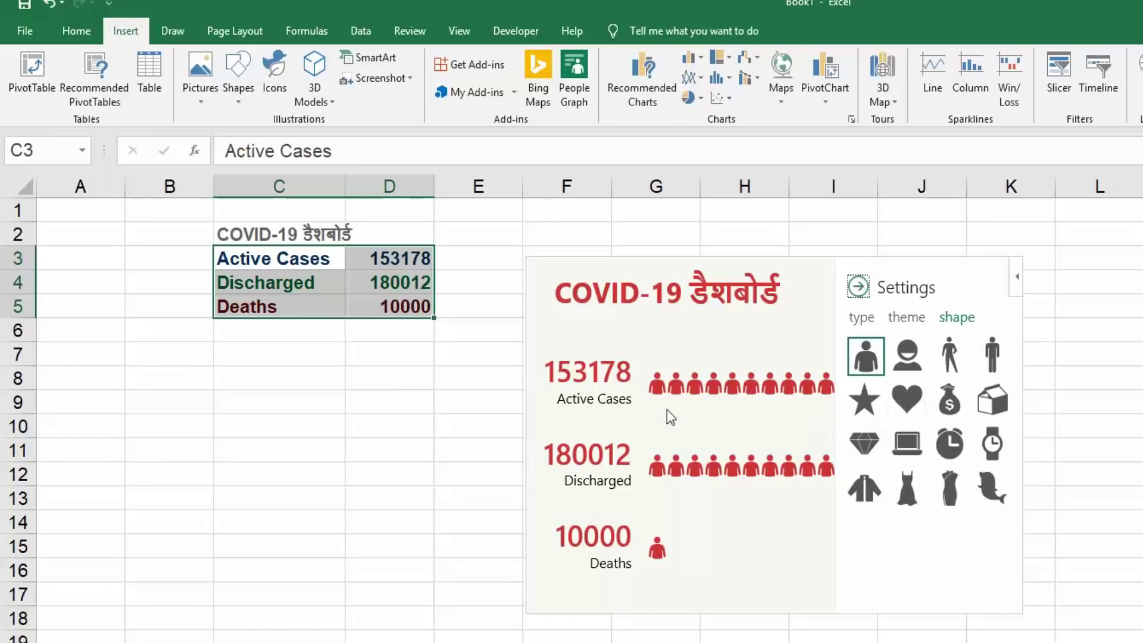
pyautogui.click(907, 356)
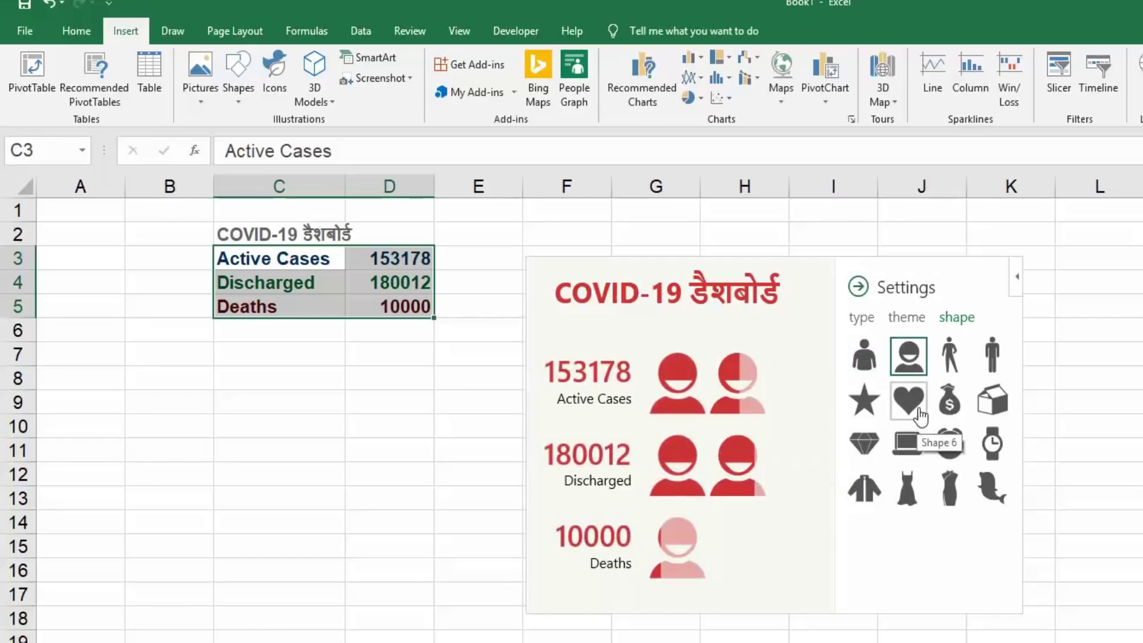
pyautogui.click(951, 356)
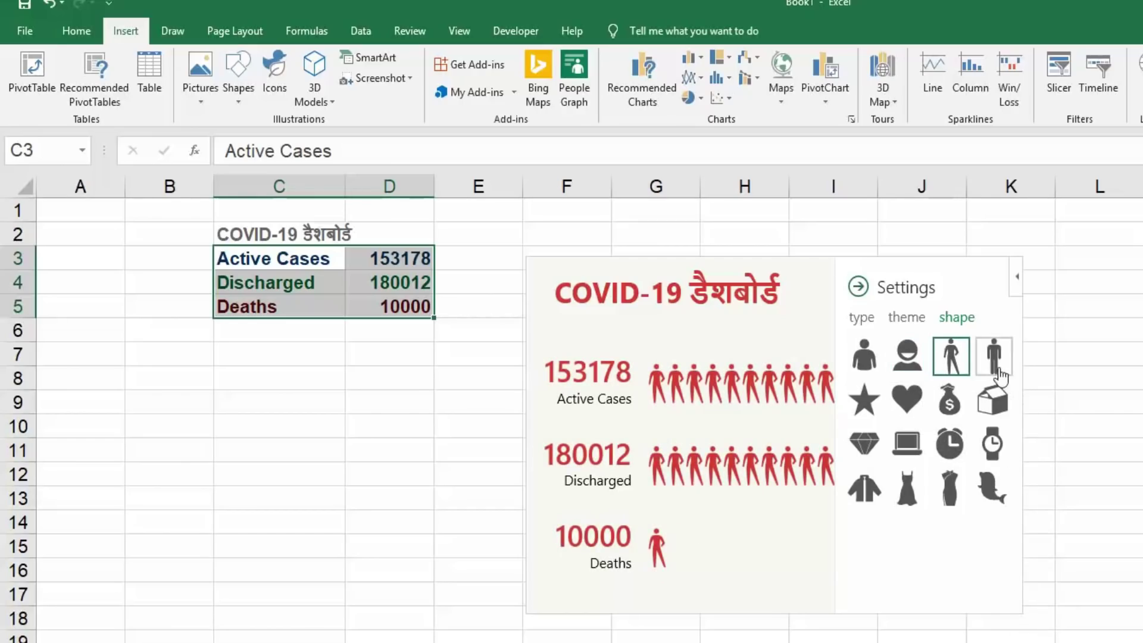
pyautogui.click(994, 374)
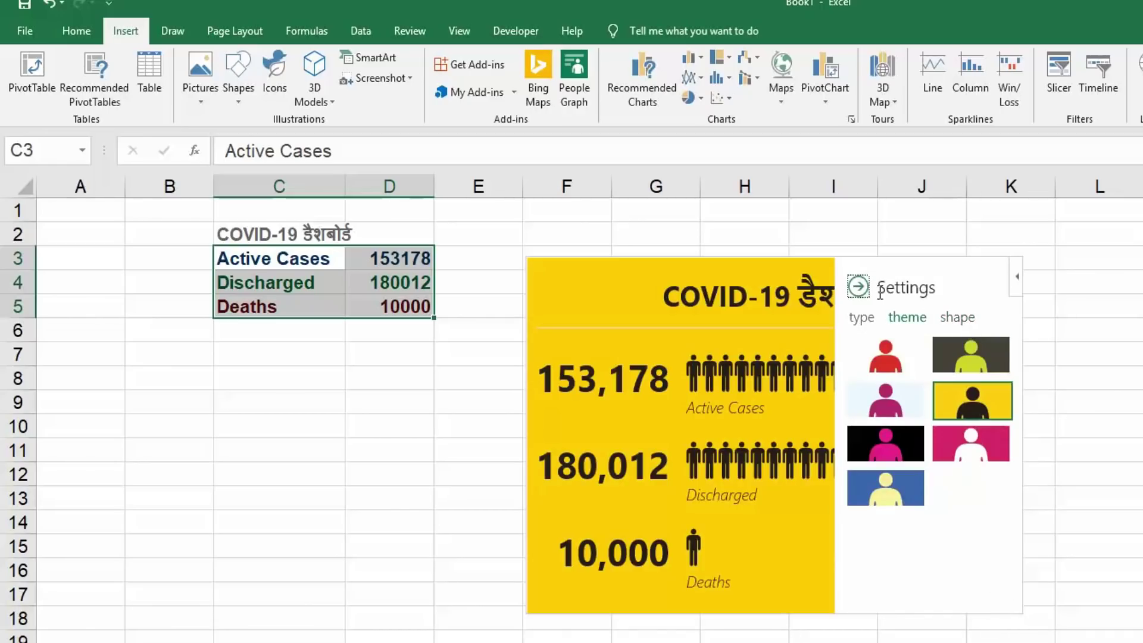
pyautogui.click(968, 321)
pyautogui.click(859, 287)
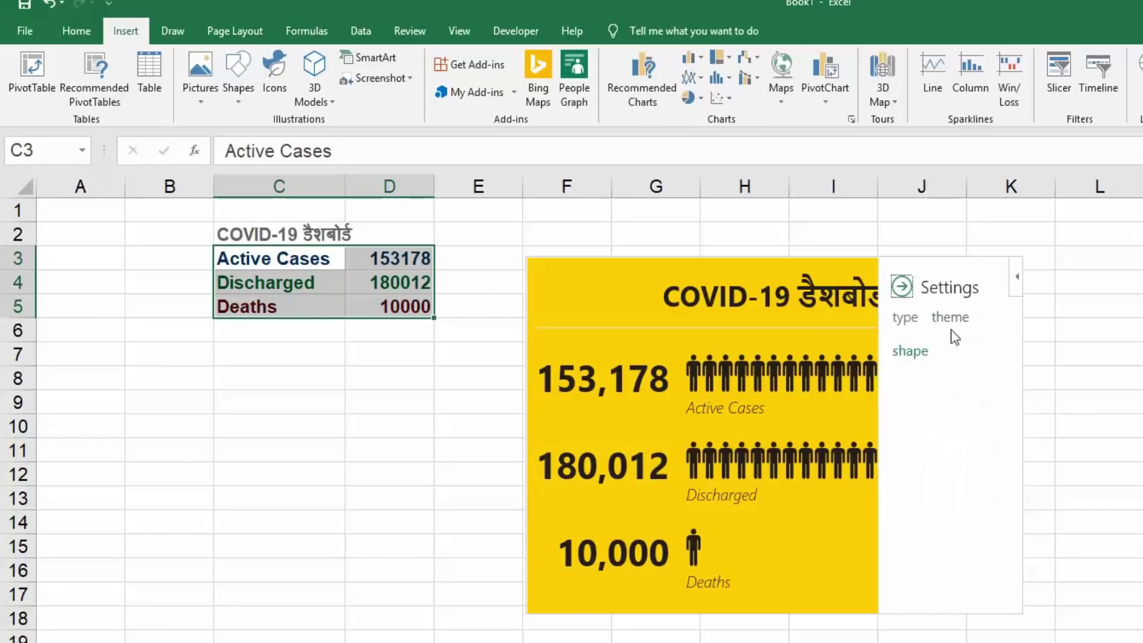
# Set the Deaths figure in cell D5 to 9000
pyautogui.click(379, 308)
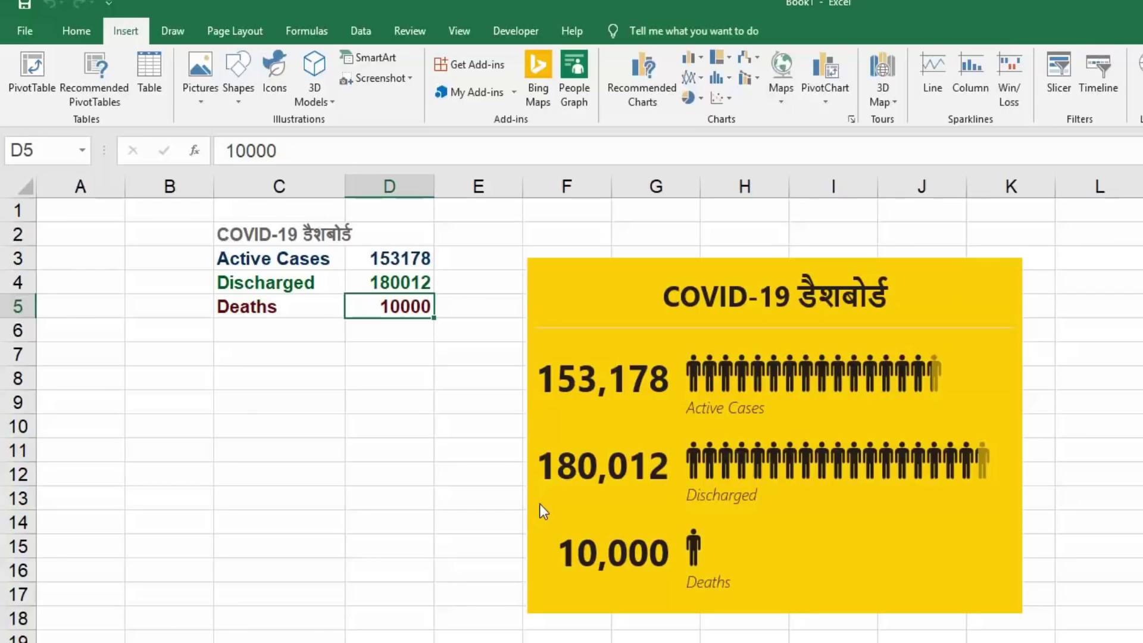
pyautogui.write('900')
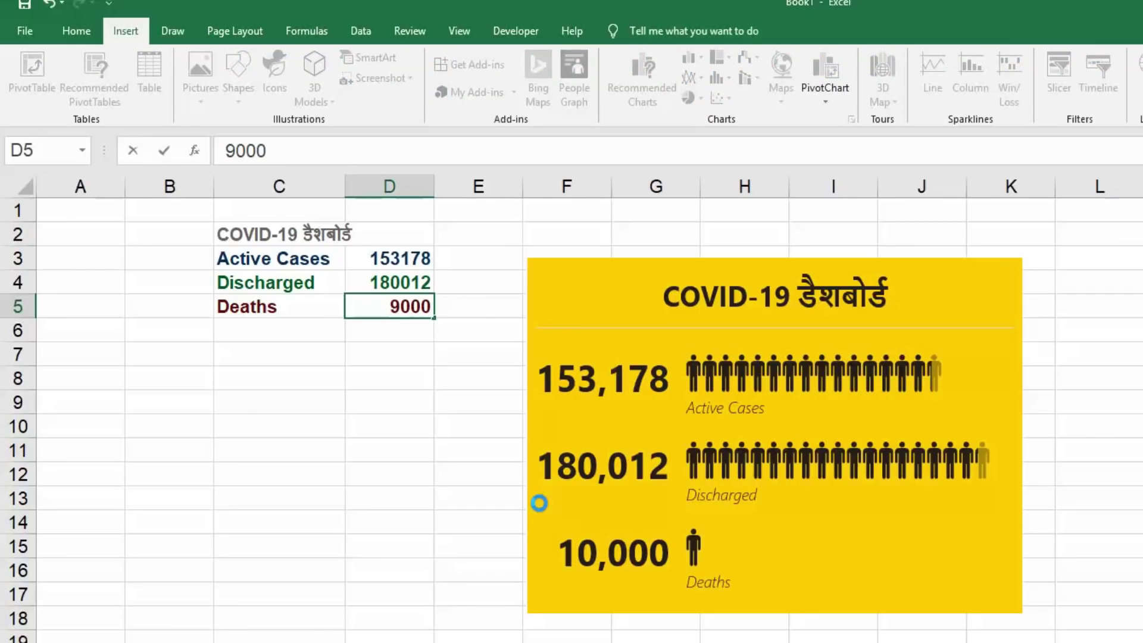
pyautogui.press('Return')
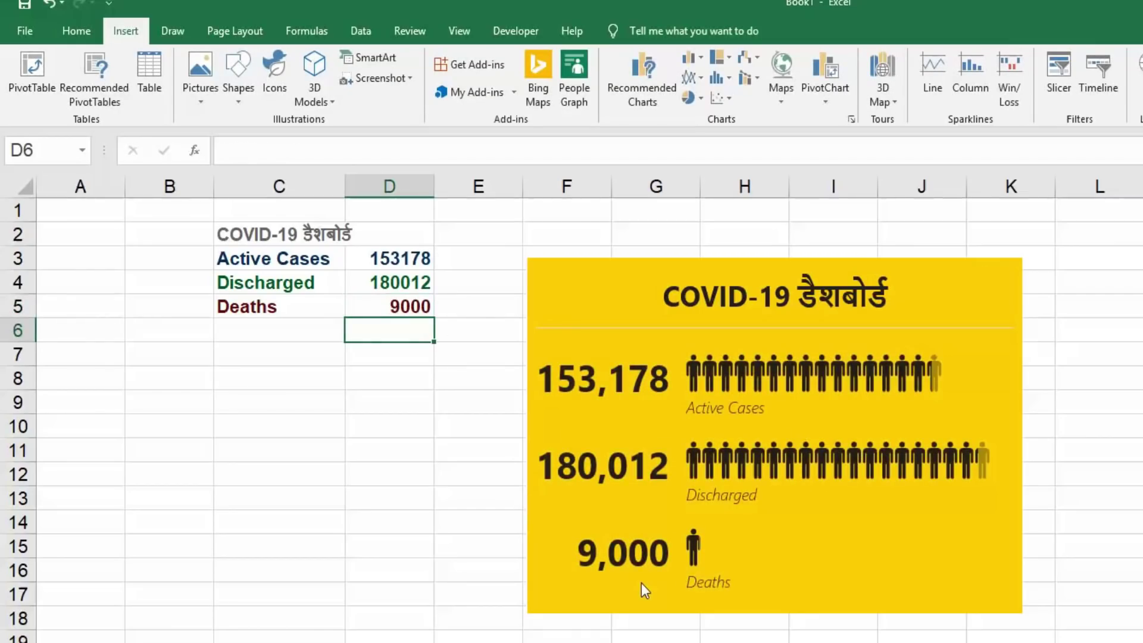
# Check the people graph's settings and reload the People Graph add-in
pyautogui.click(981, 280)
pyautogui.click(859, 288)
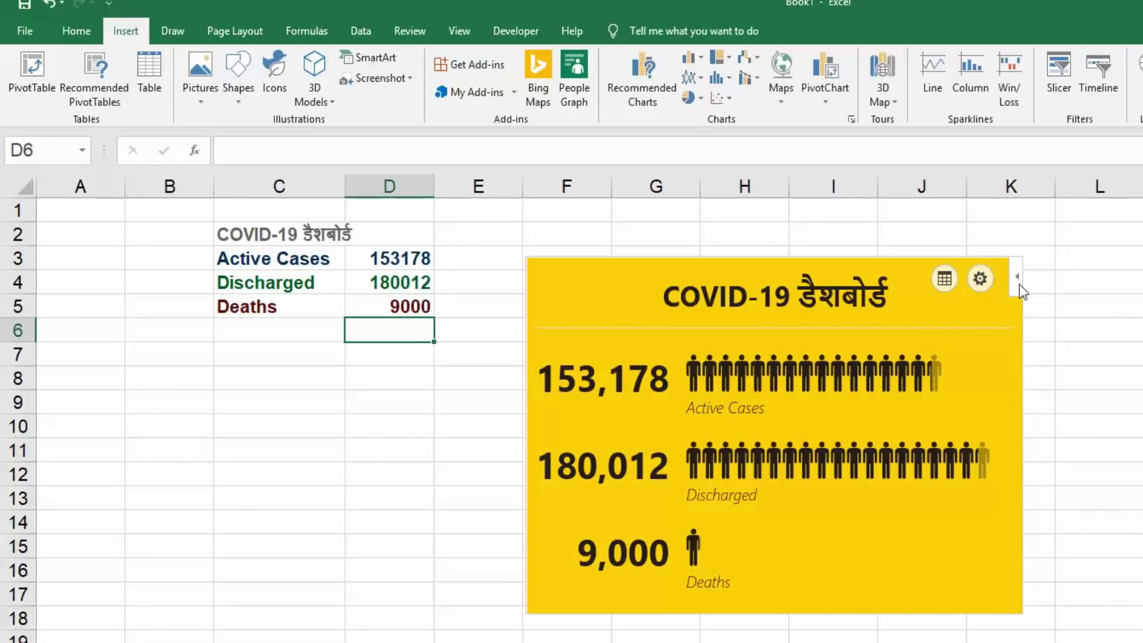
pyautogui.click(1019, 284)
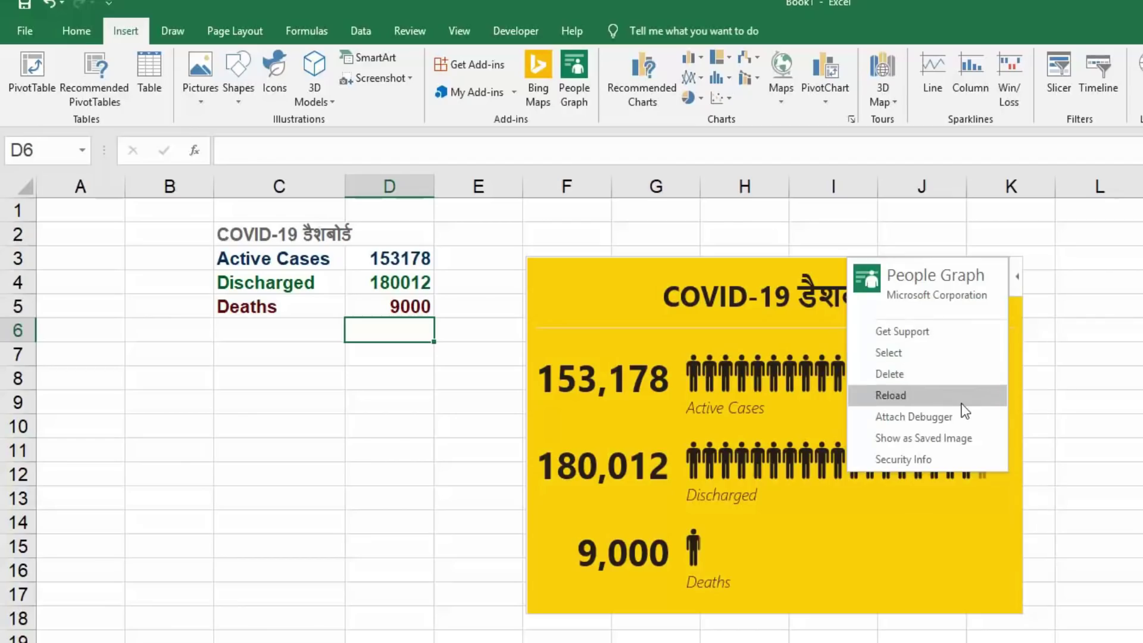
pyautogui.click(938, 404)
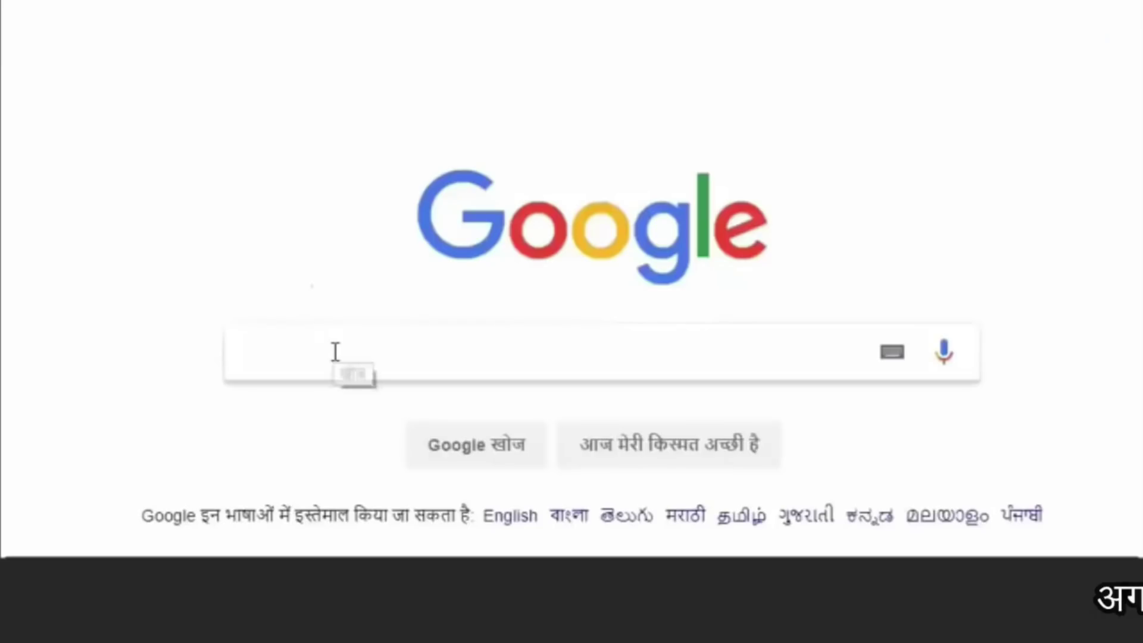
# Switch to the web browser, search Google for "my big guide" and open the MyBigGuide website
pyautogui.click(334, 352)
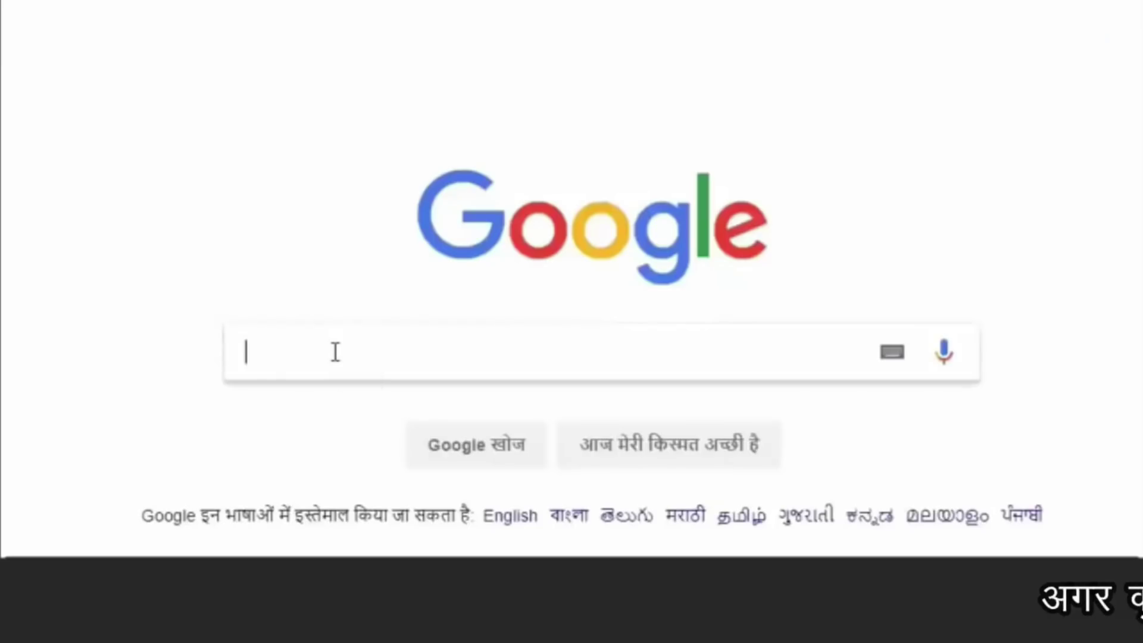
pyautogui.write('my big guide')
pyautogui.press('Return')
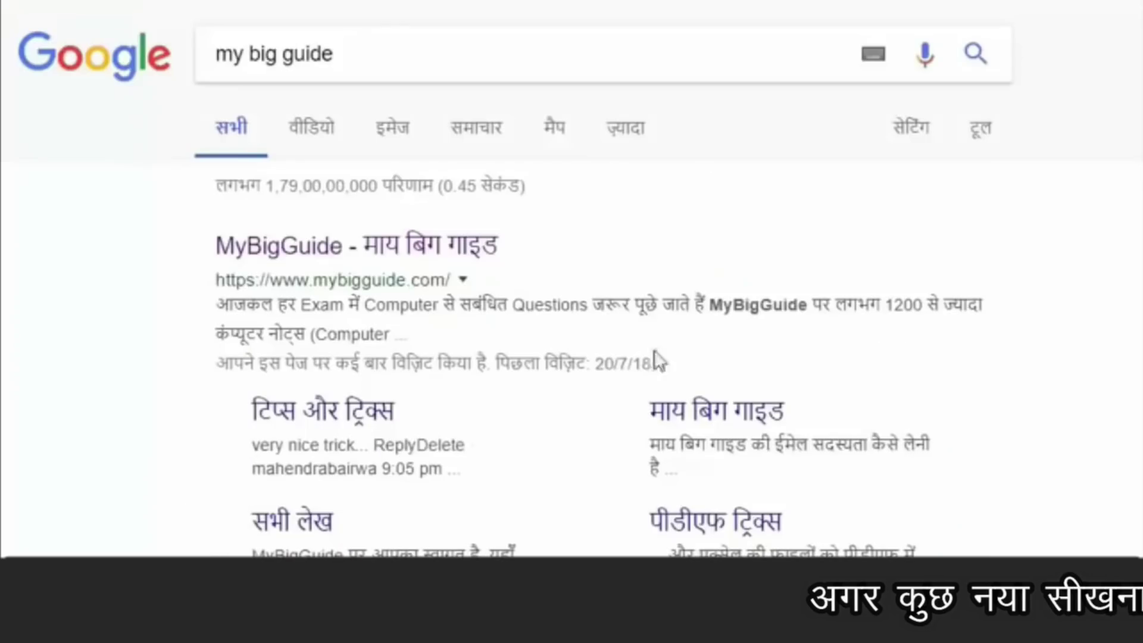
pyautogui.click(381, 265)
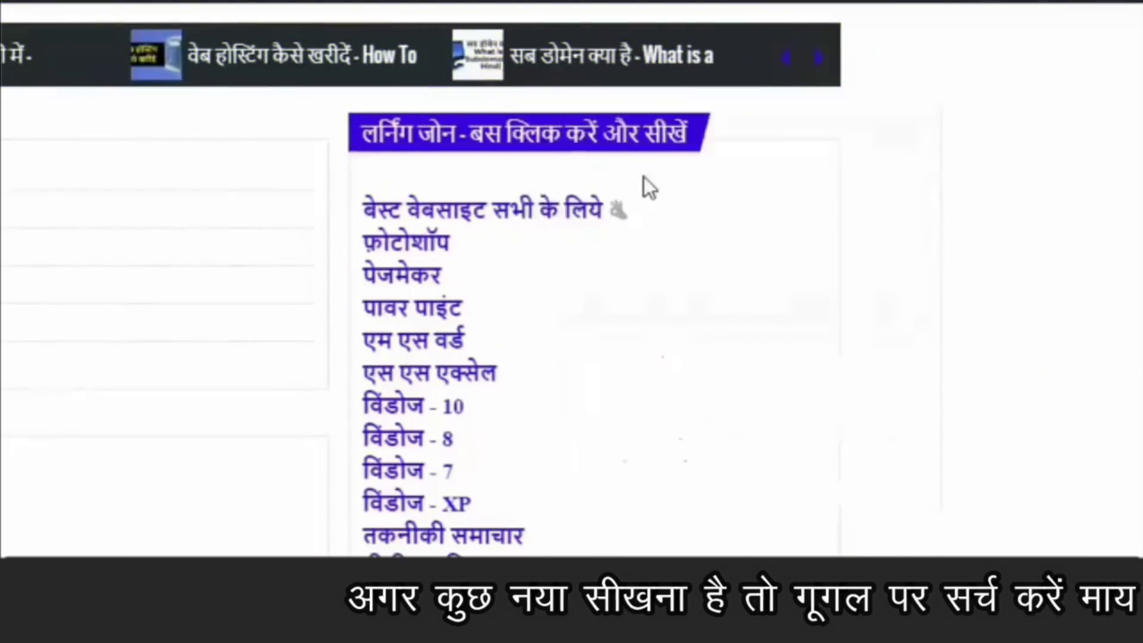
# Open the Computer Notes in Hindi page on MyBigGuide and look through its tutorial links and the Computer general knowledge Quiz section
pyautogui.scroll(-3, 649, 188)
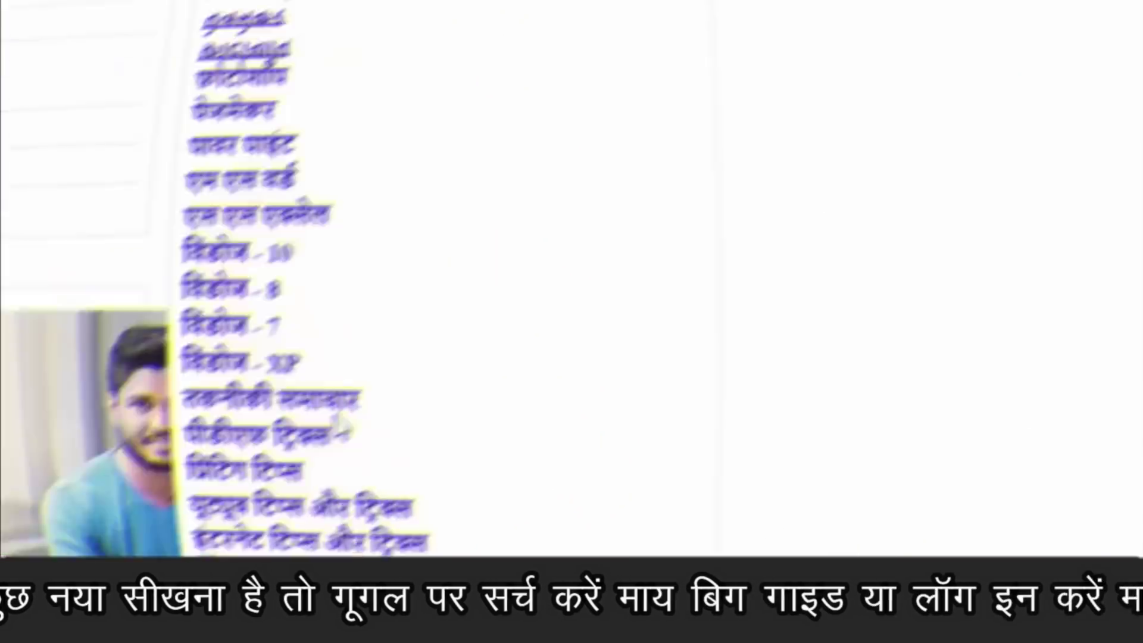
pyautogui.scroll(-6, 496, 373)
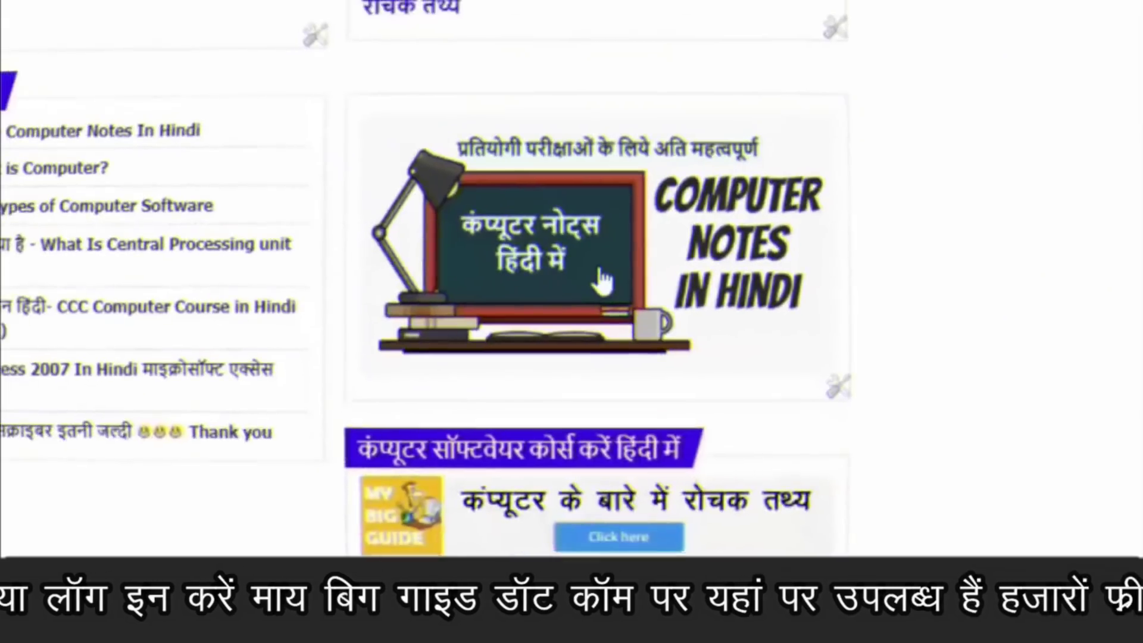
pyautogui.click(603, 280)
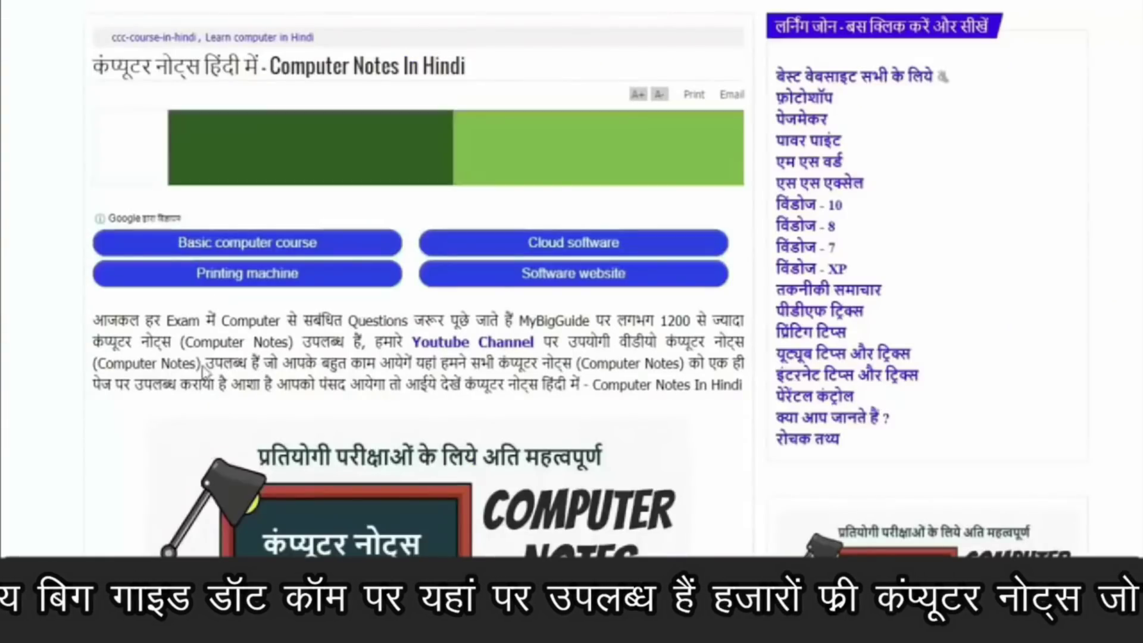
pyautogui.scroll(-10, 630, 337)
pyautogui.scroll(-6, 629, 337)
pyautogui.scroll(6, 628, 334)
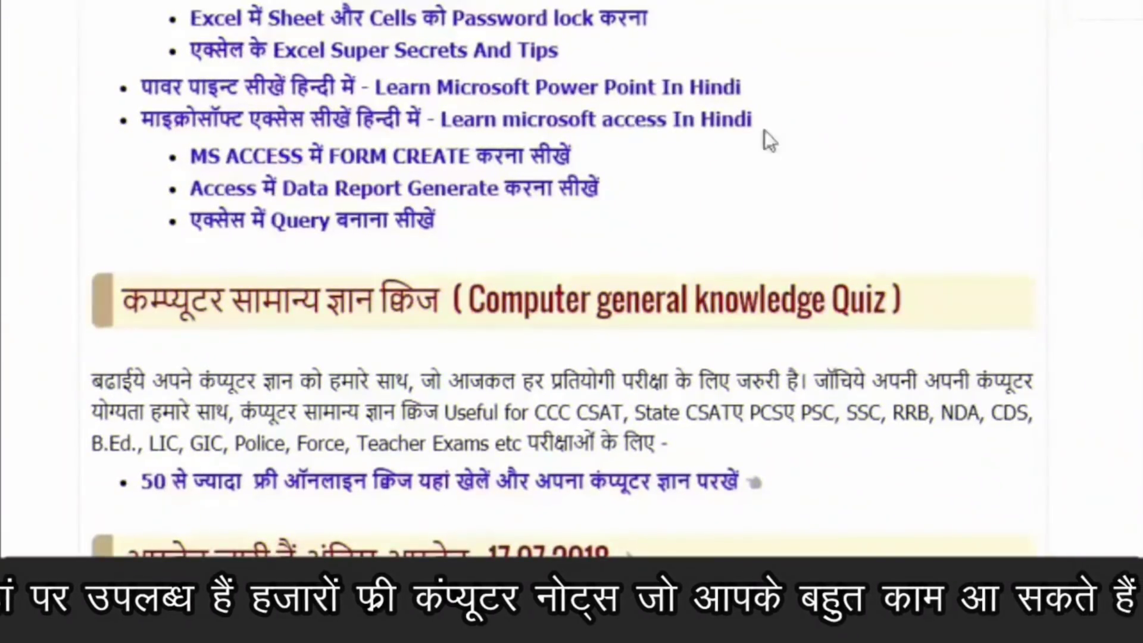
pyautogui.scroll(-2, 740, 105)
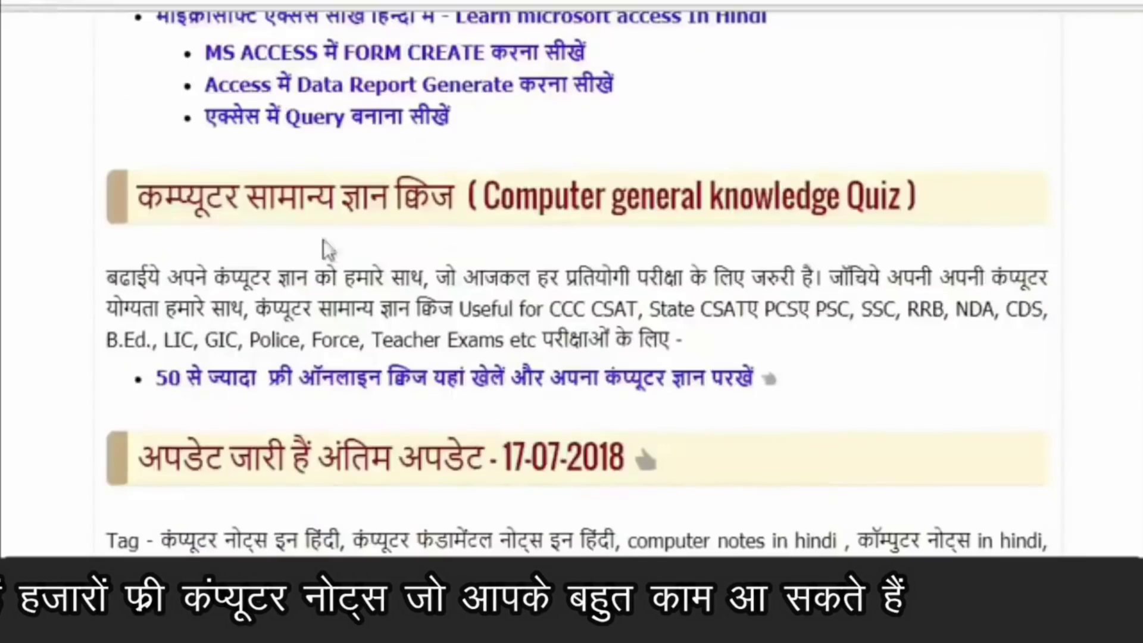